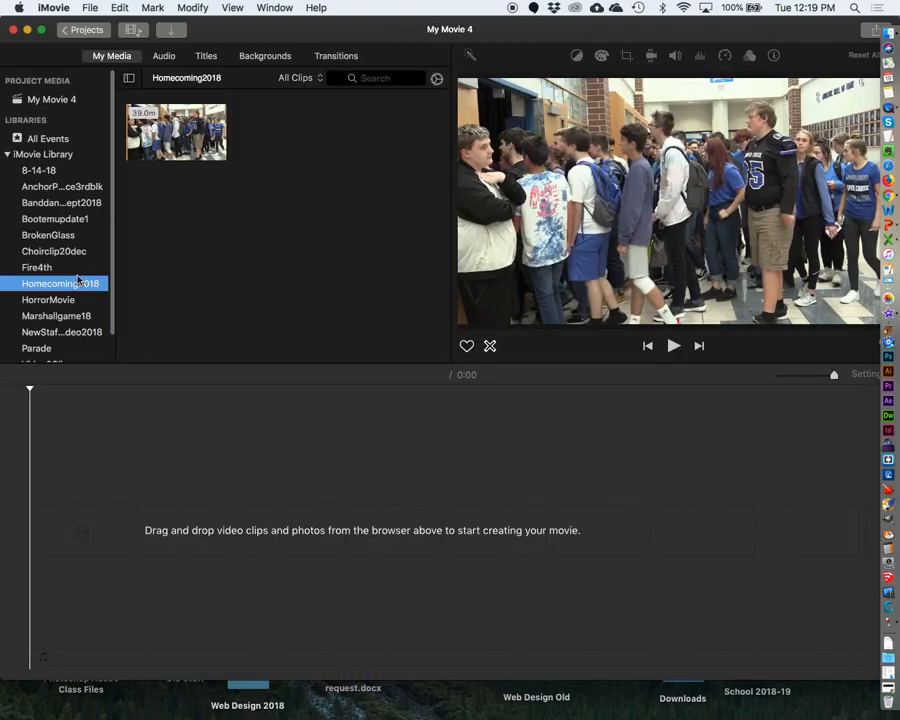
left_click(437, 79)
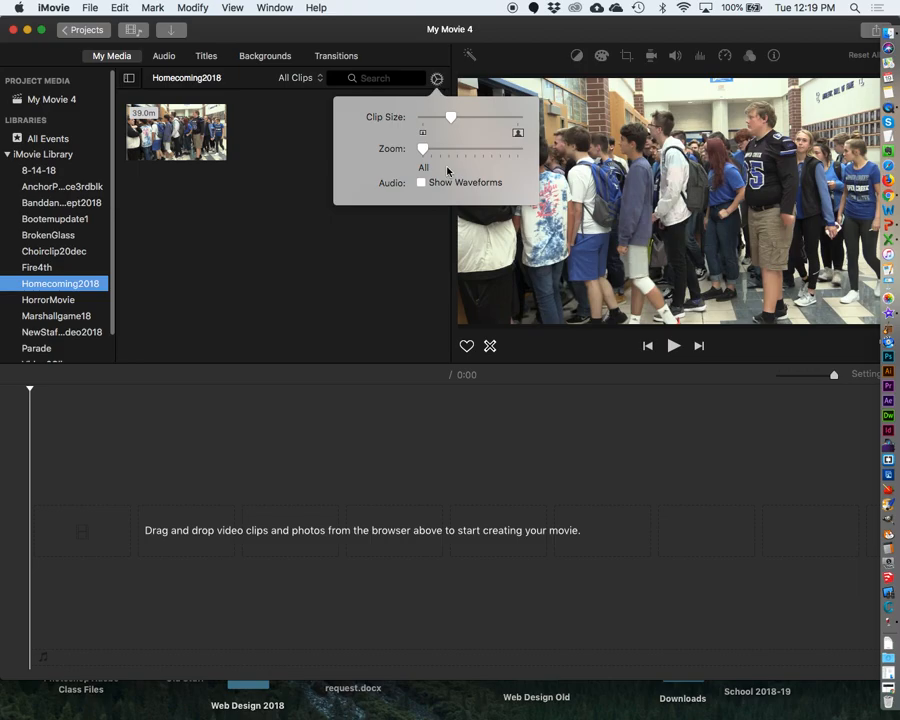
left_click(299, 157)
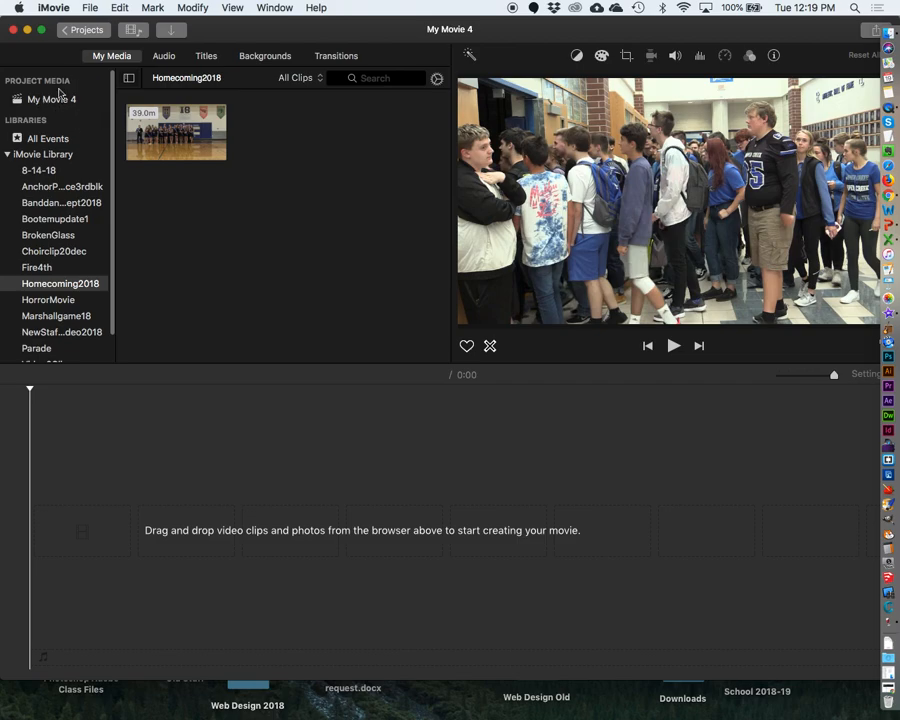
- Show the media of My Movie 4, and open the Mackinac pics folder in a small window beside the iMovie window
left_click(52, 100)
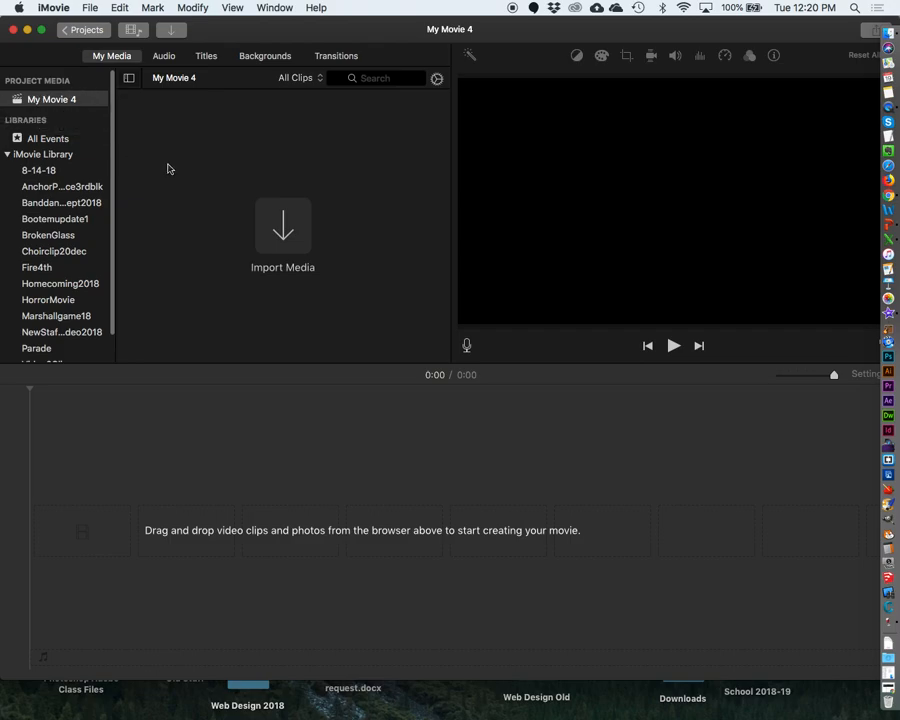
left_click_drag(209, 34, 547, 75)
left_click_drag(550, 123, 585, 222)
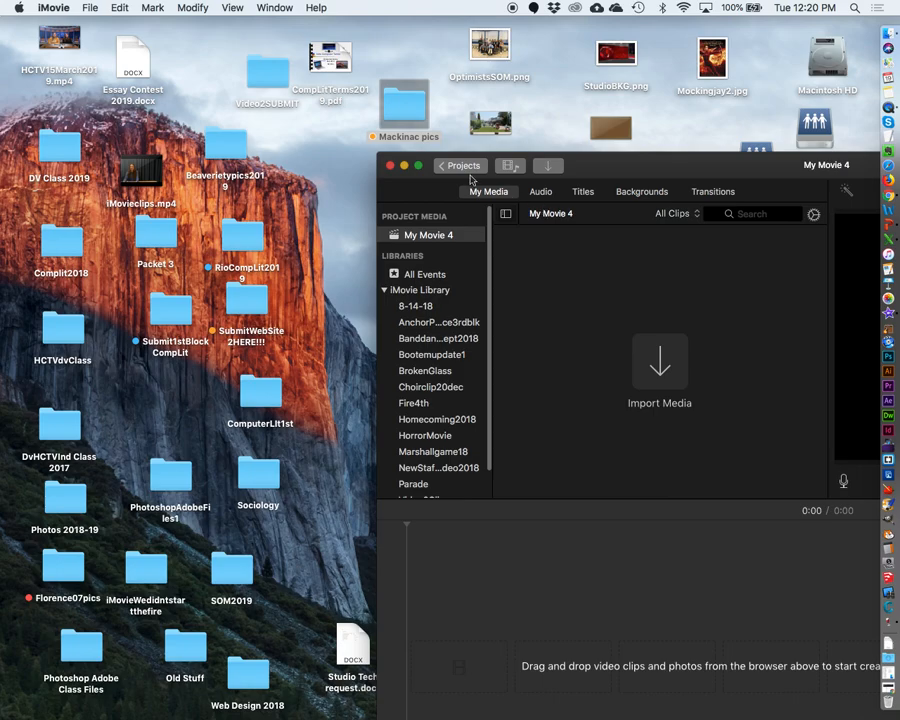
left_click(397, 107)
double_click(397, 107)
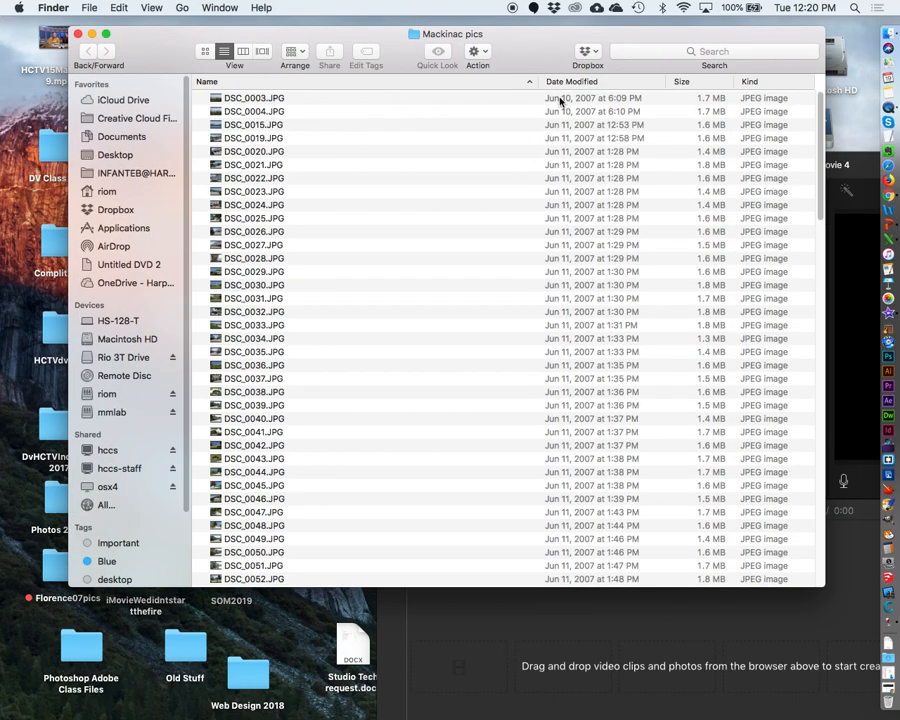
left_click_drag(822, 585, 482, 318)
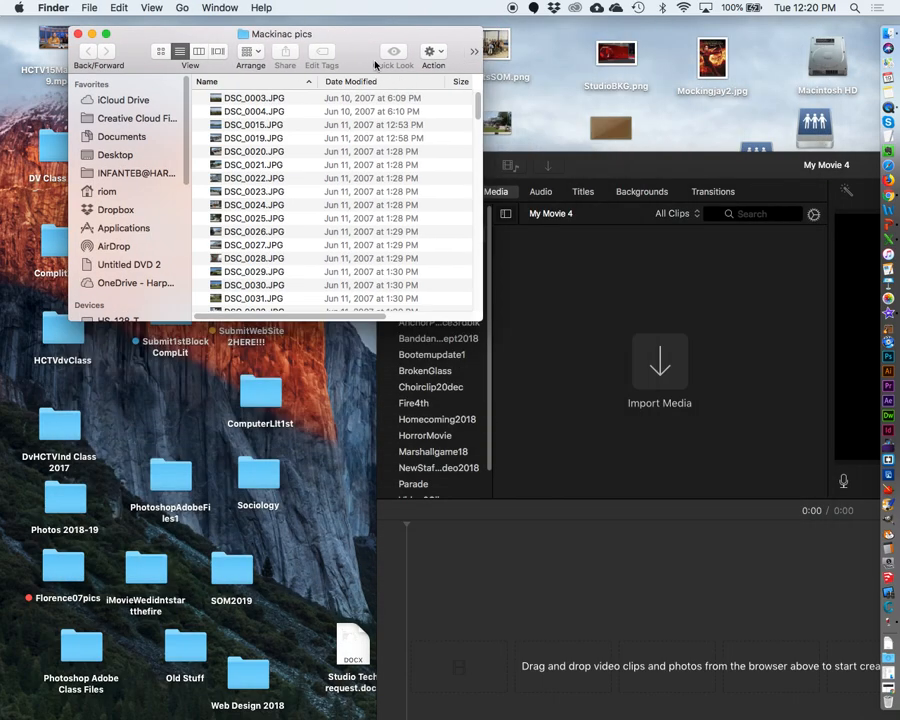
left_click_drag(364, 44, 267, 34)
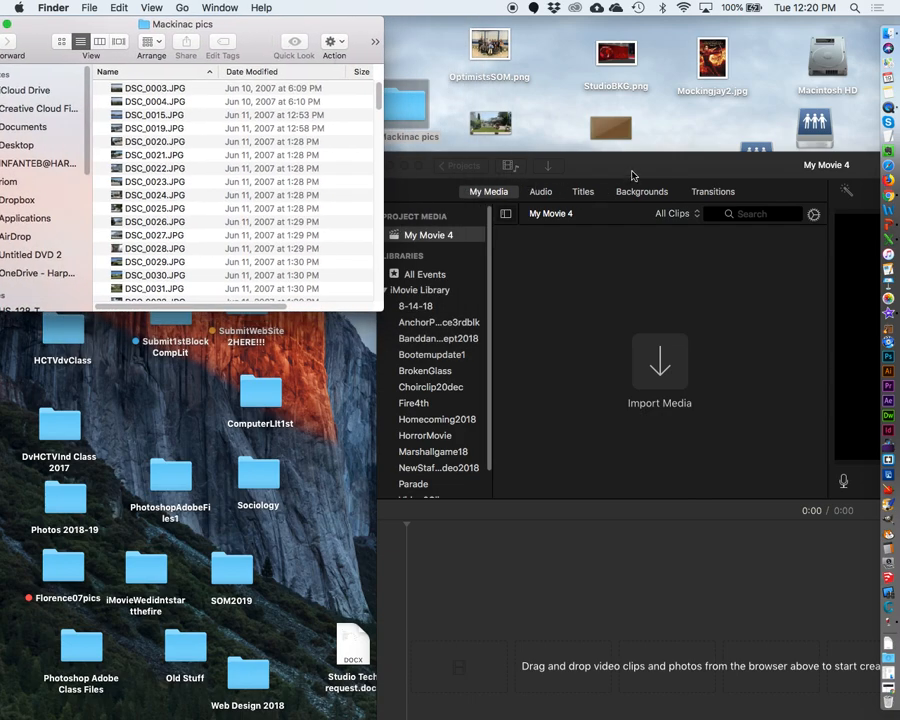
left_click_drag(631, 170, 537, 78)
- Add the photos DSC_0003.JPG through DSC_0025.JPG from the Mackinac pics folder to the empty movie timeline
left_click(193, 91)
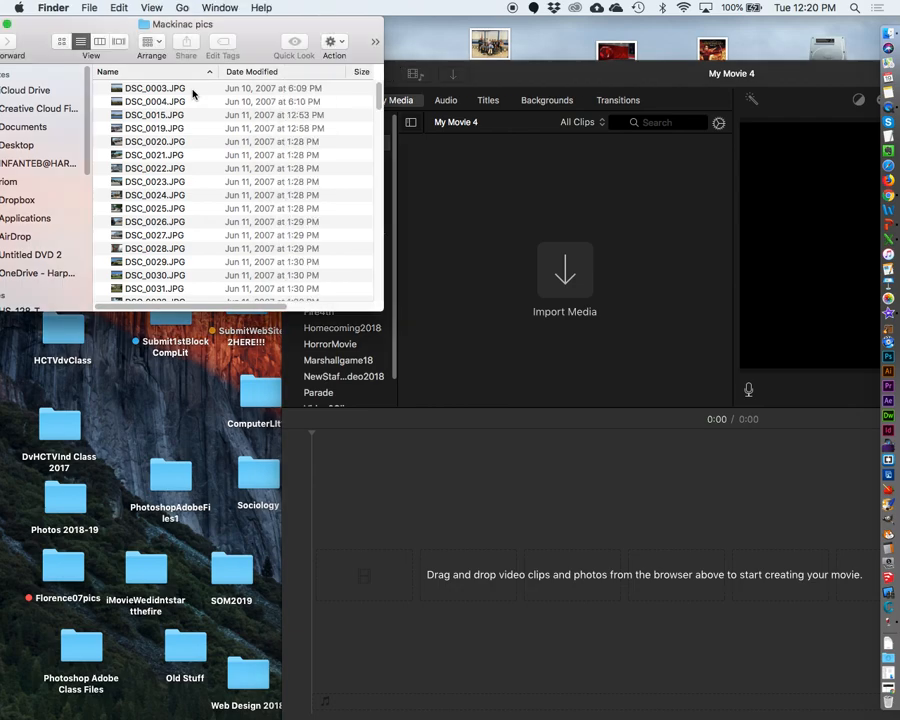
left_click(193, 212, "shift")
left_click_drag(193, 218, 644, 646)
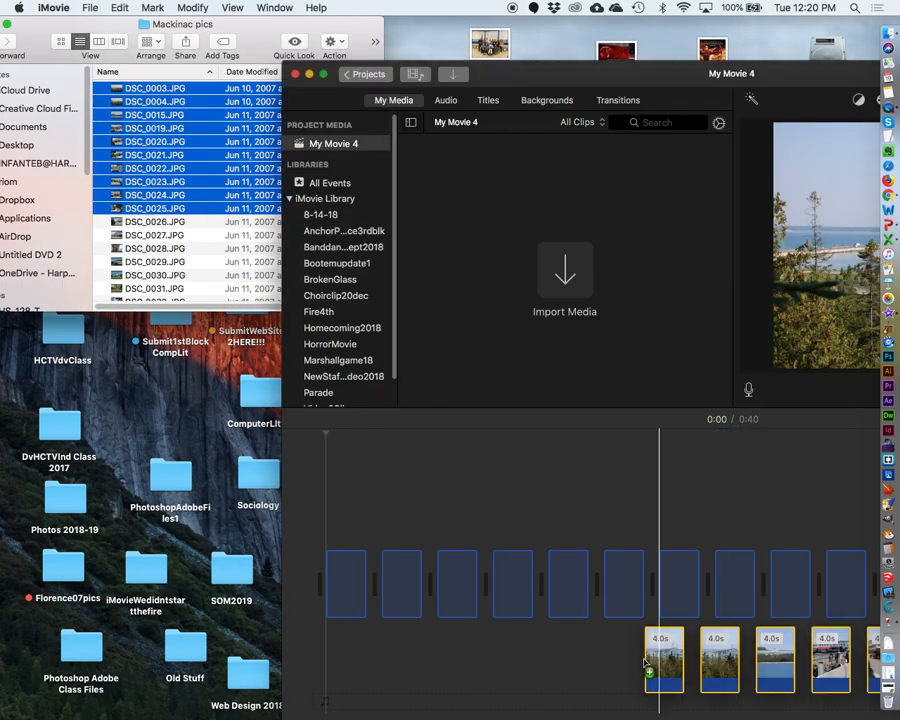
double_click(568, 86)
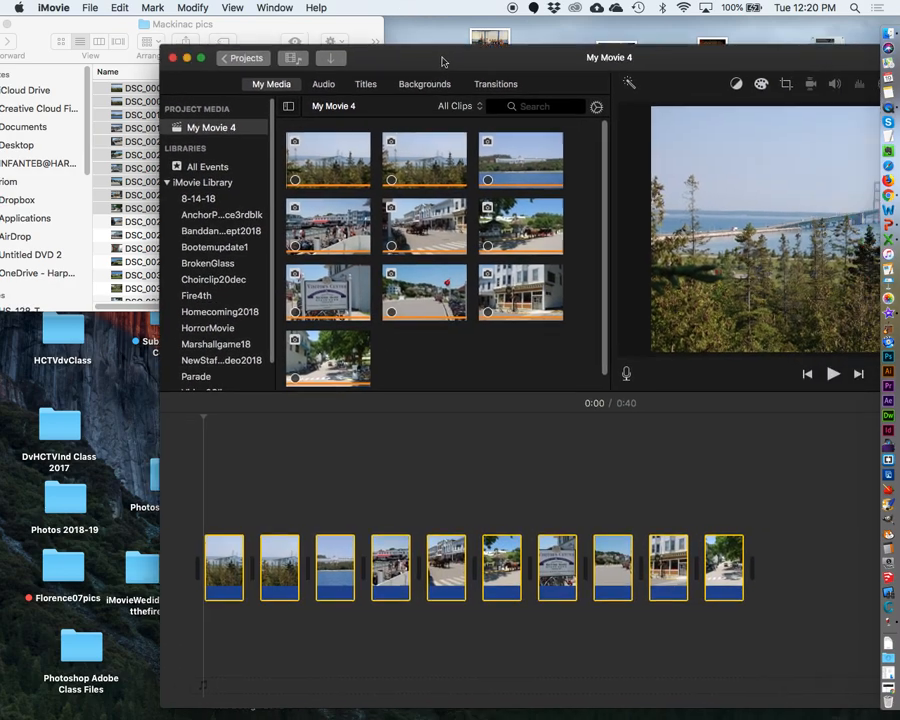
left_click_drag(296, 20, 281, 13)
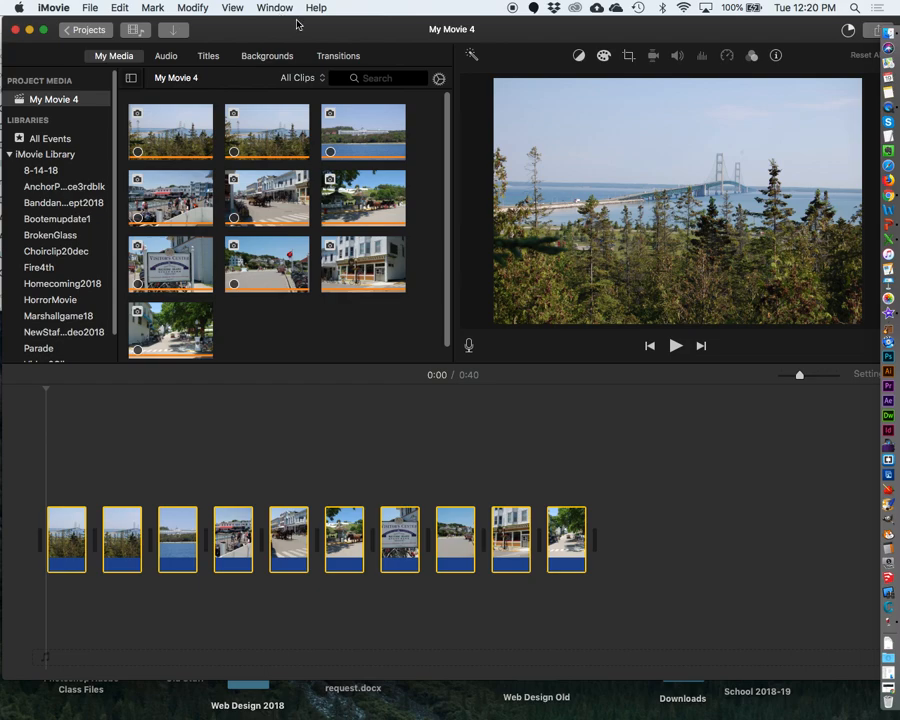
- Try Ken Burns as the default photo placement in the preferences, and return the placement to Fit
left_click(50, 6)
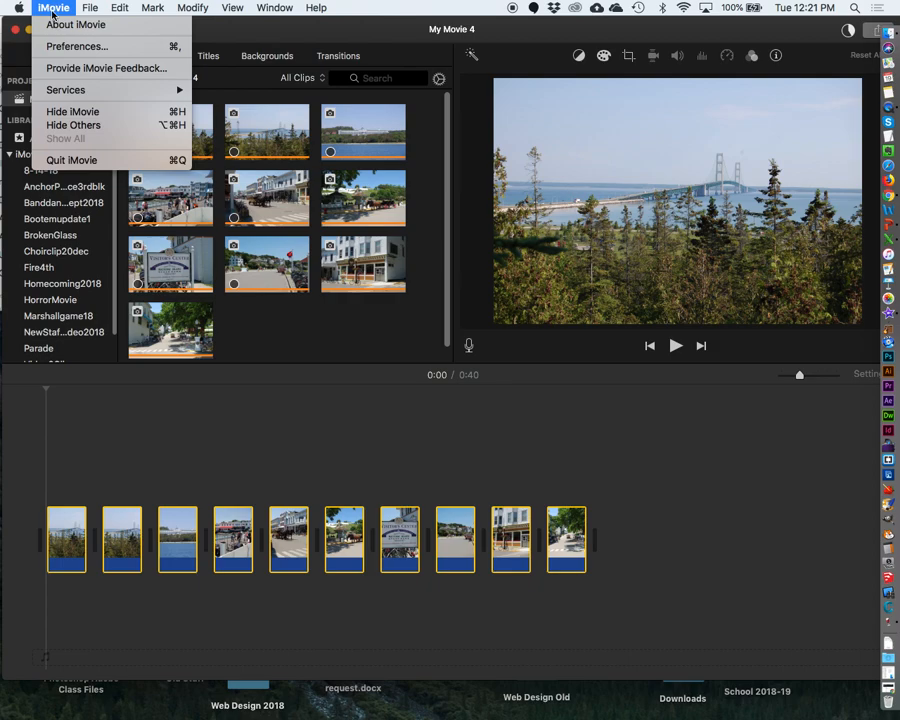
left_click(54, 46)
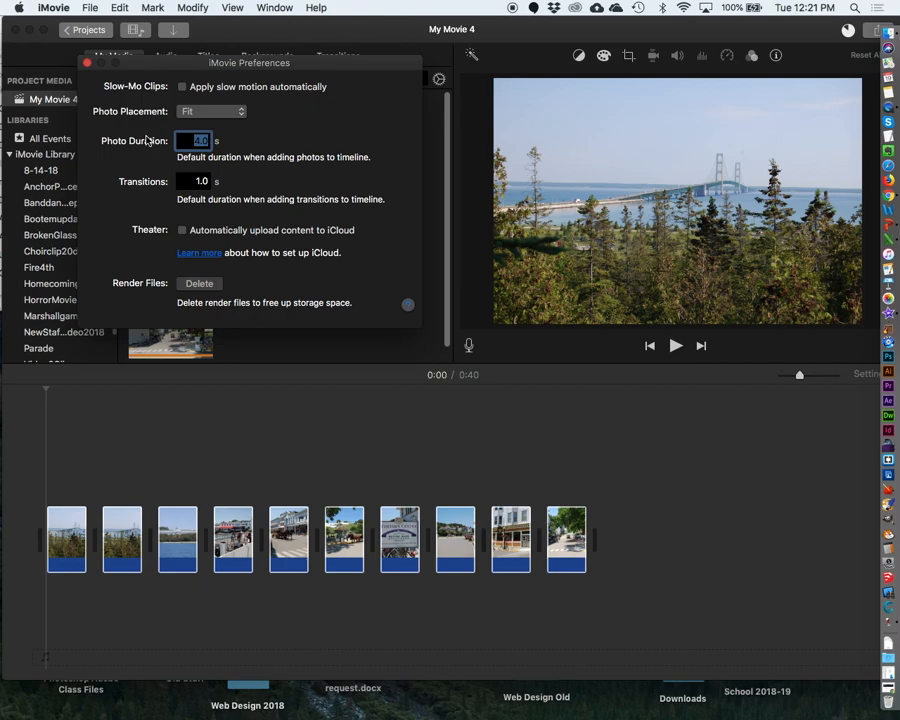
left_click(235, 113)
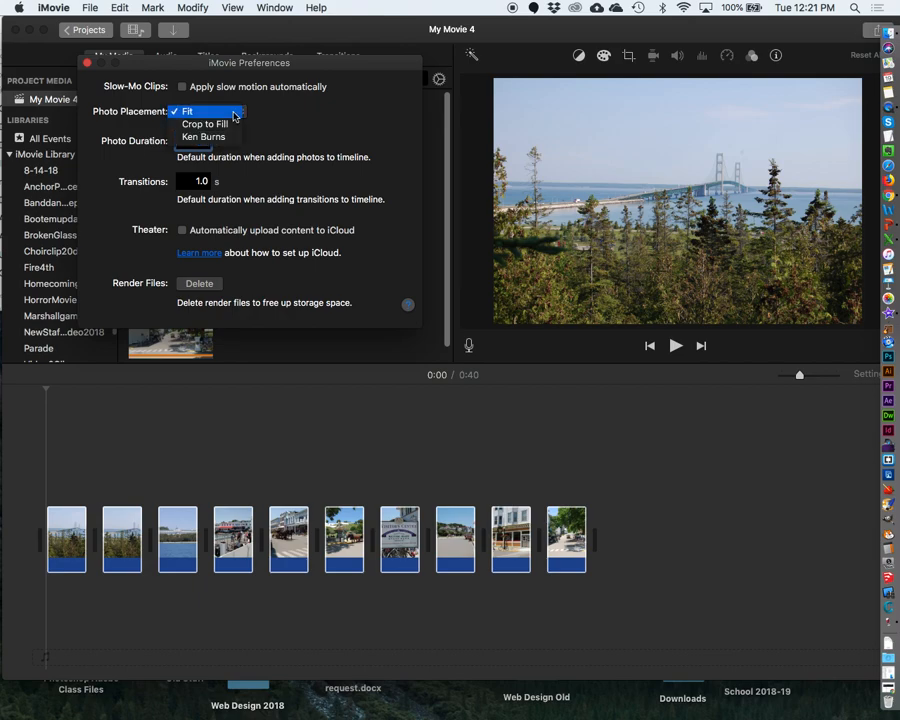
left_click(238, 137)
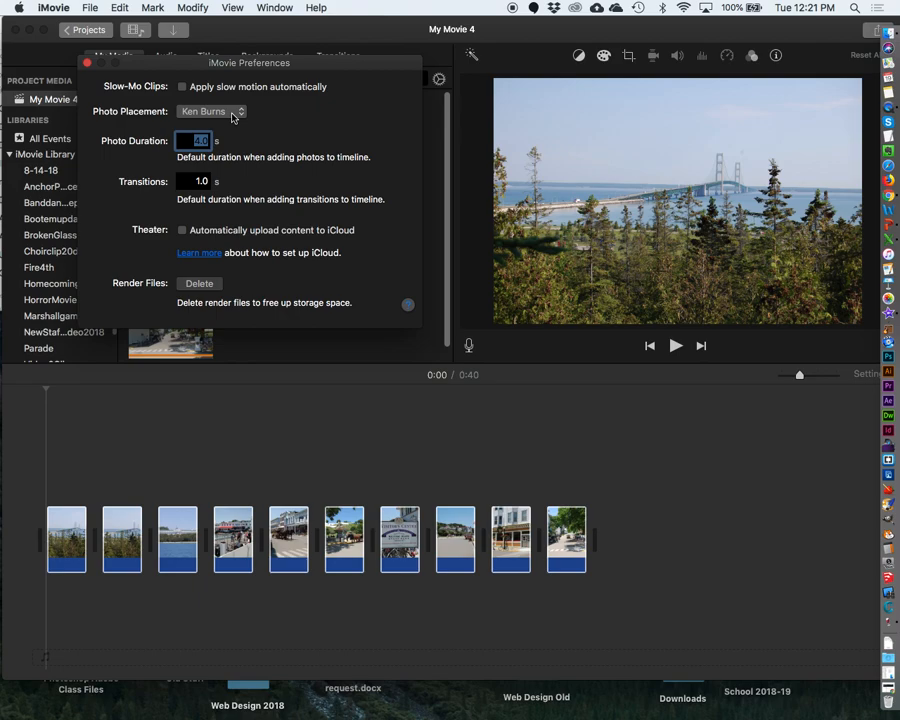
left_click(234, 113)
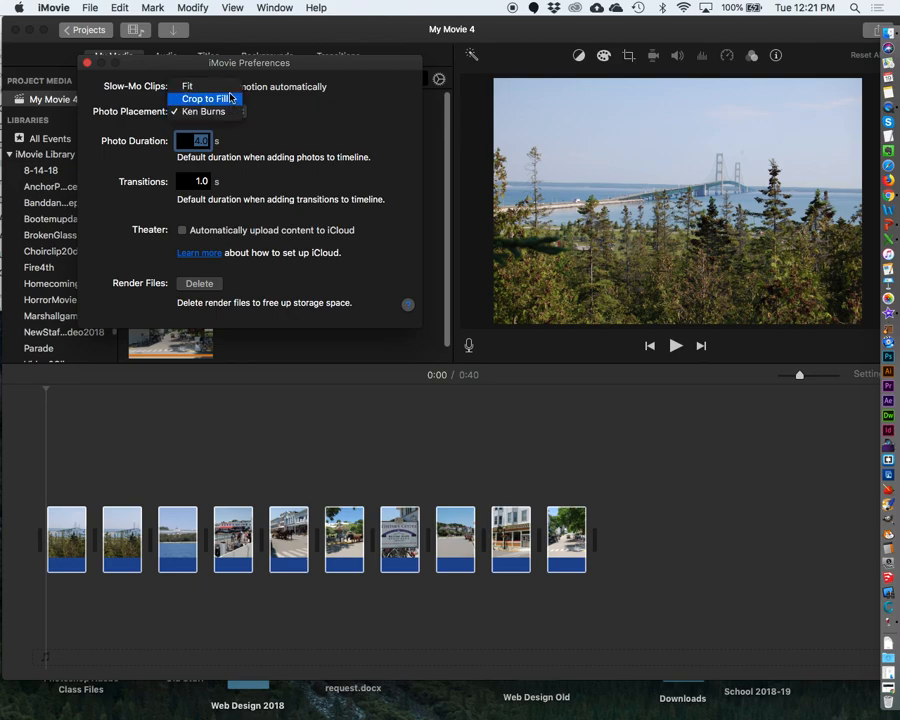
left_click(231, 88)
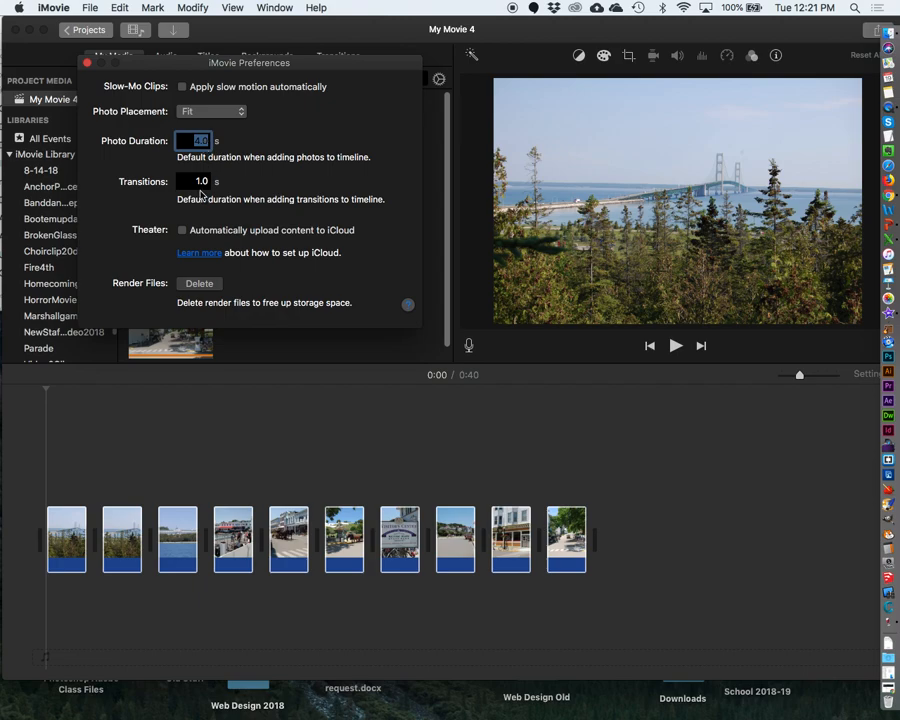
left_click(88, 64)
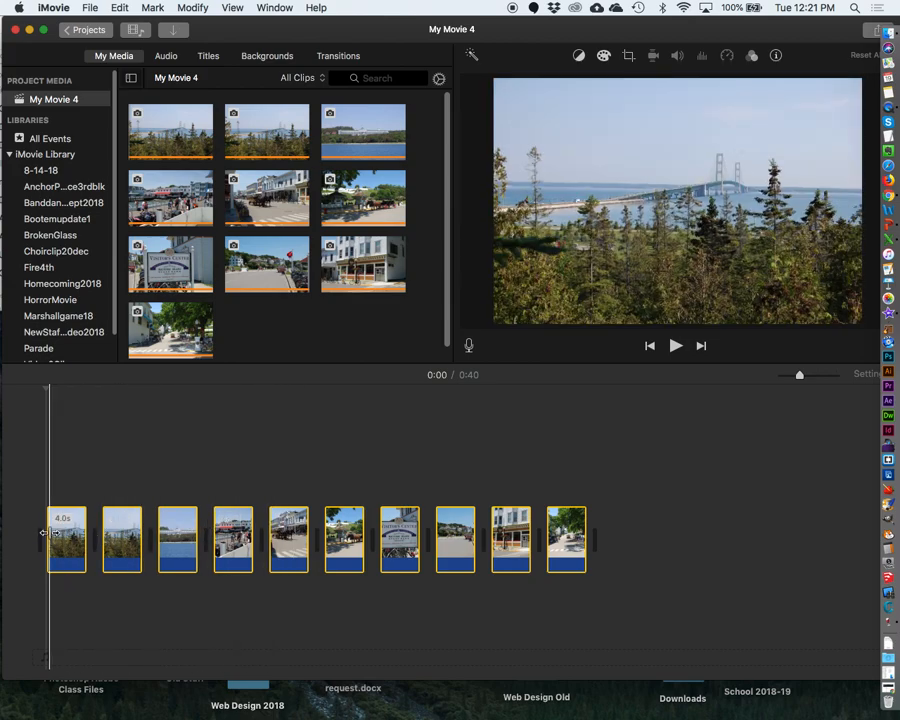
- Delete the second bridge photo from the timeline
left_click(116, 525)
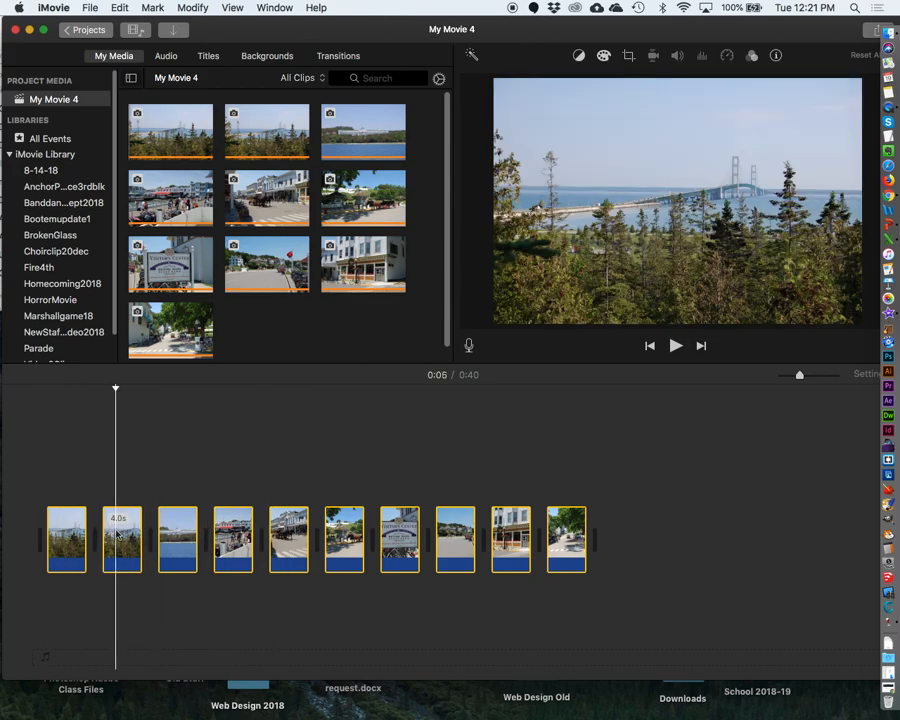
left_click(117, 515)
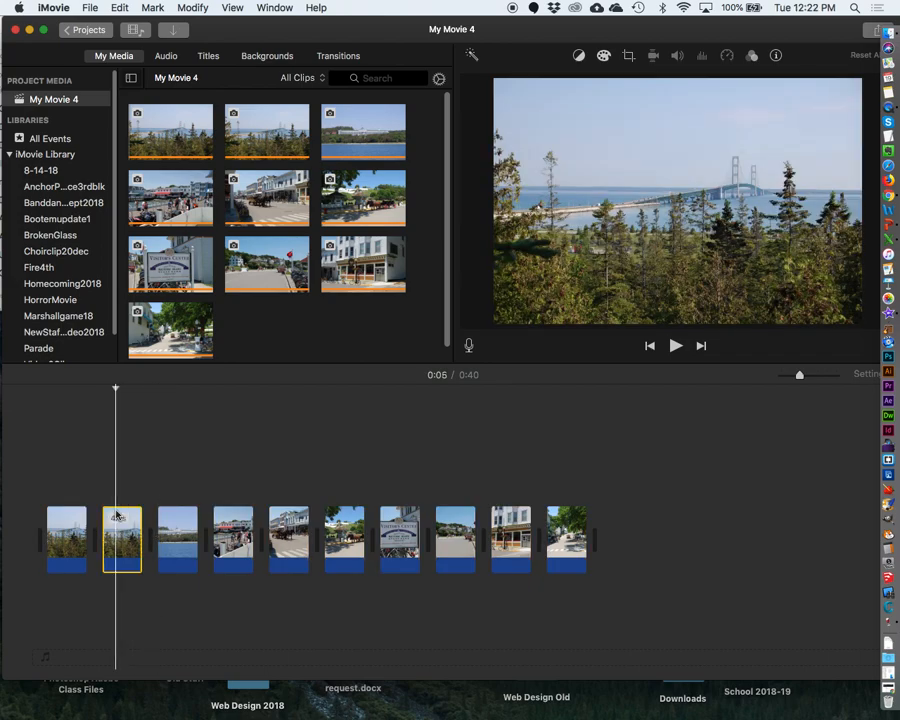
key("Delete")
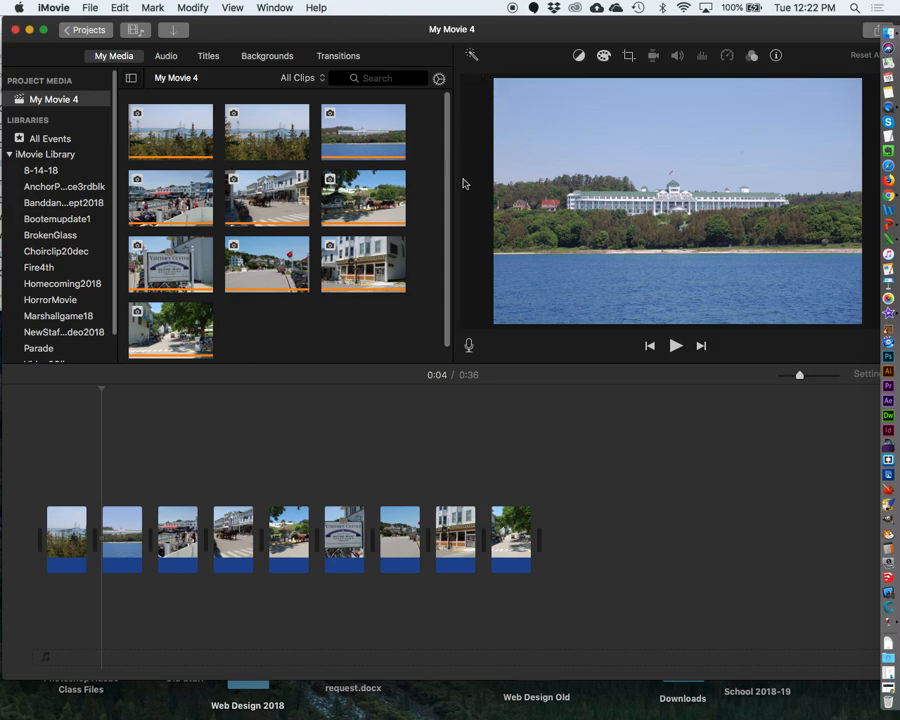
- Play the slideshow from the start of the timeline and stop at the horse-drawn carriage street photo
left_click_drag(819, 29, 798, 24)
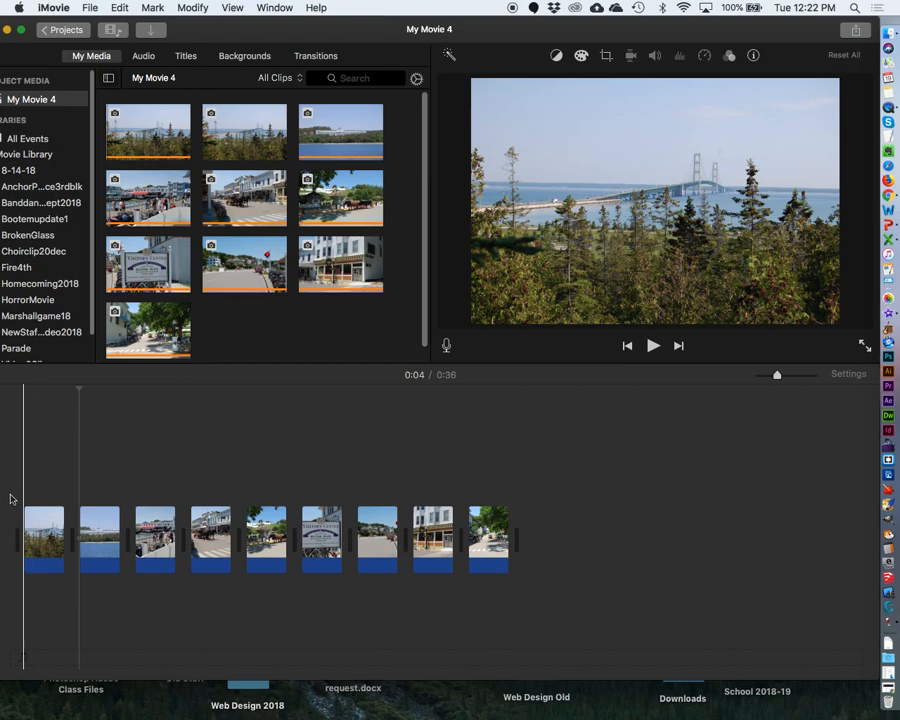
key("space")
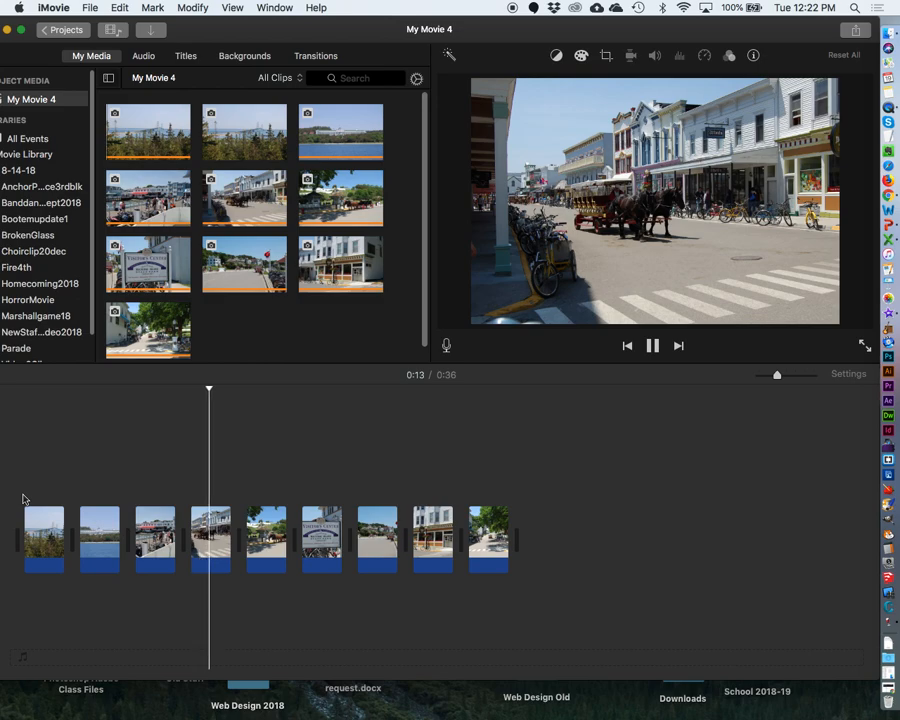
key("space")
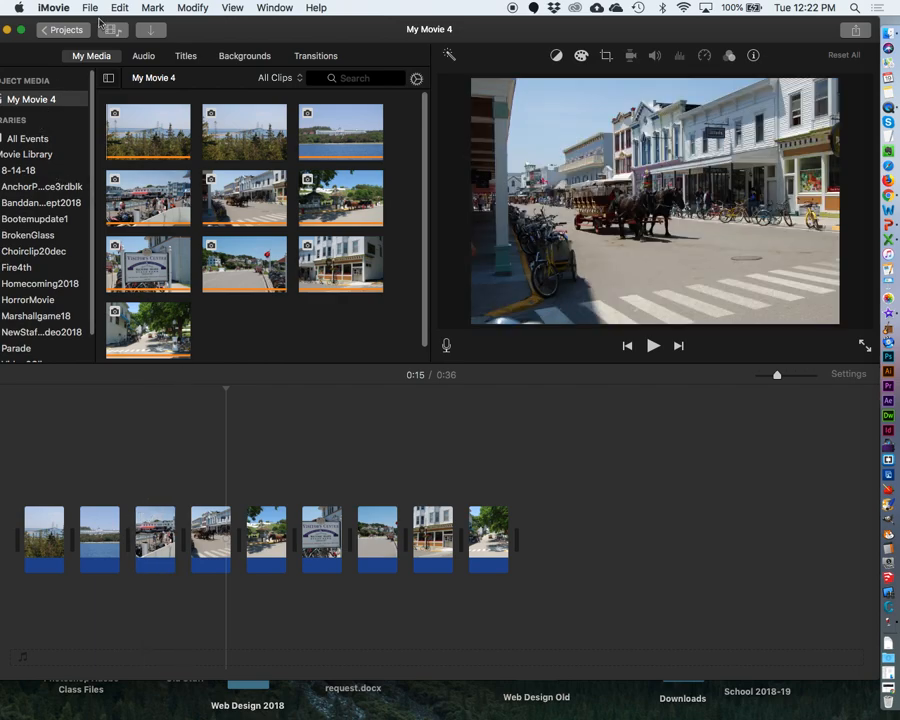
- Review the default photo placement, photo duration and transition duration in the preferences
left_click_drag(208, 27, 258, 25)
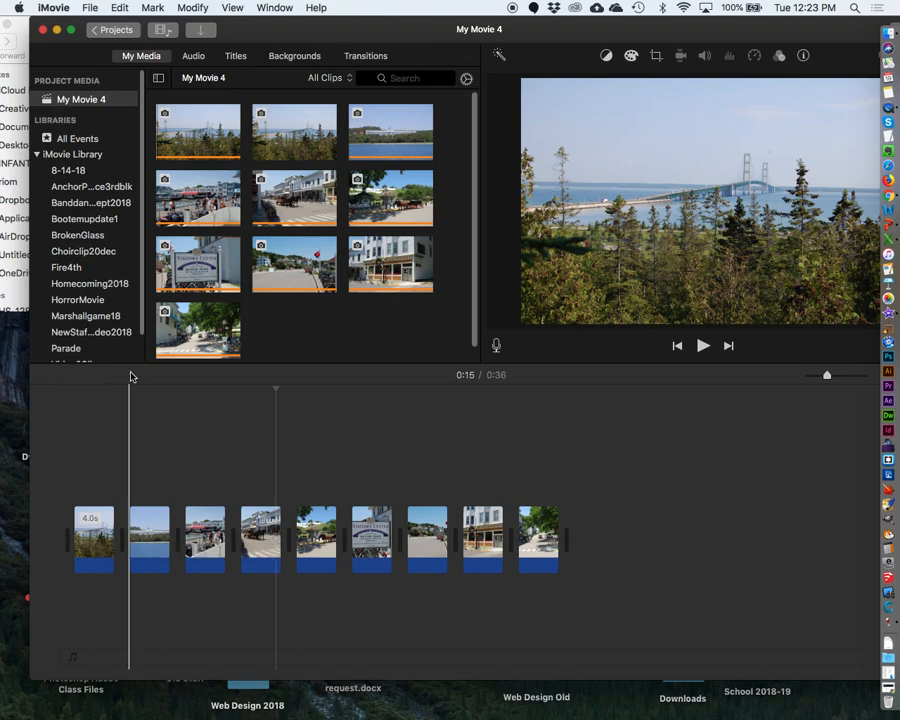
left_click(55, 7)
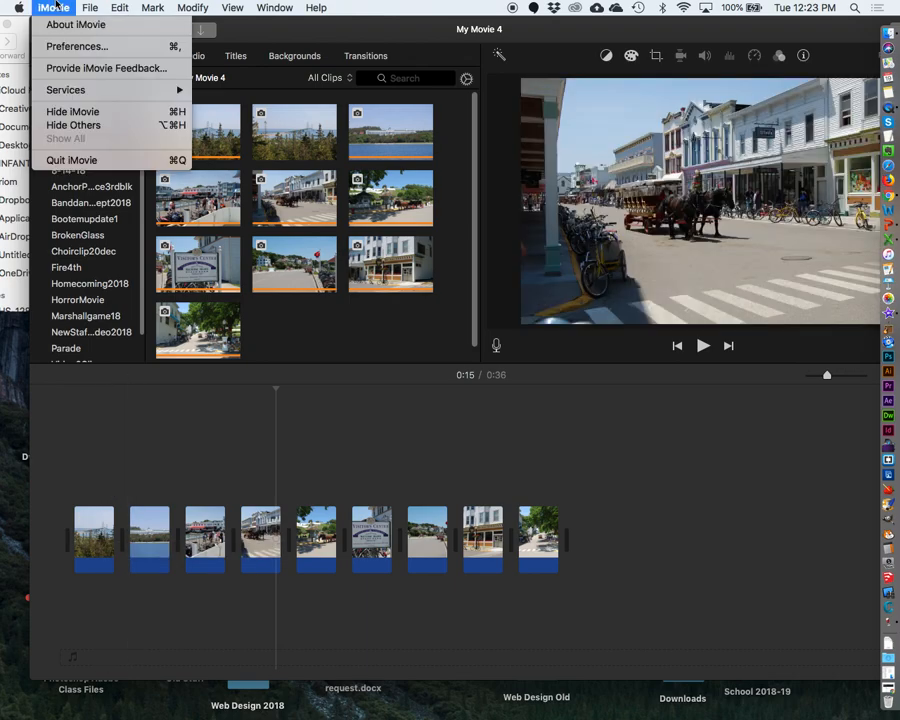
left_click(58, 46)
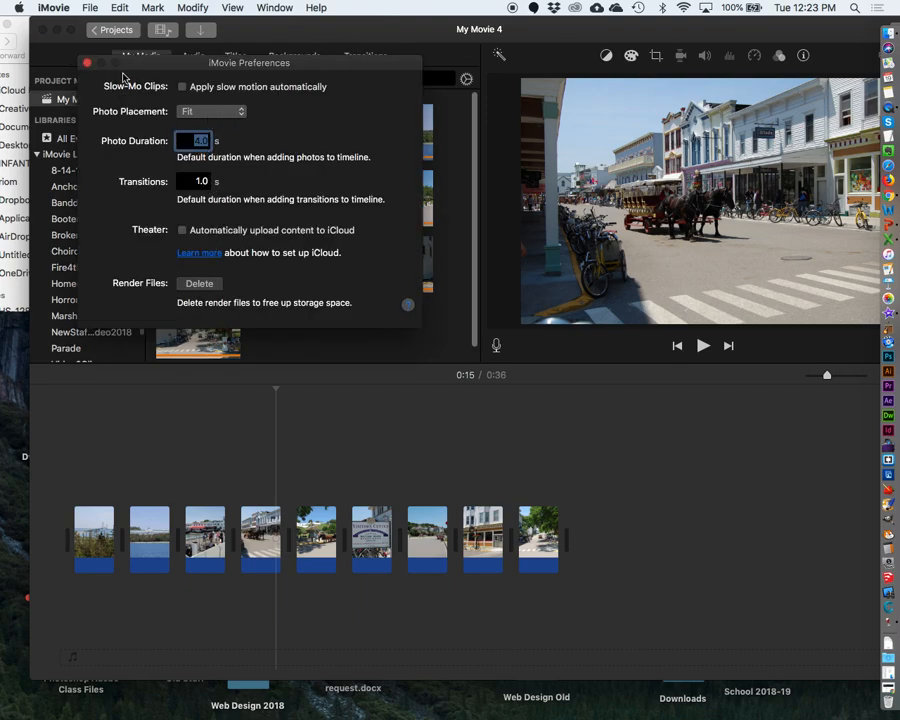
left_click(89, 65)
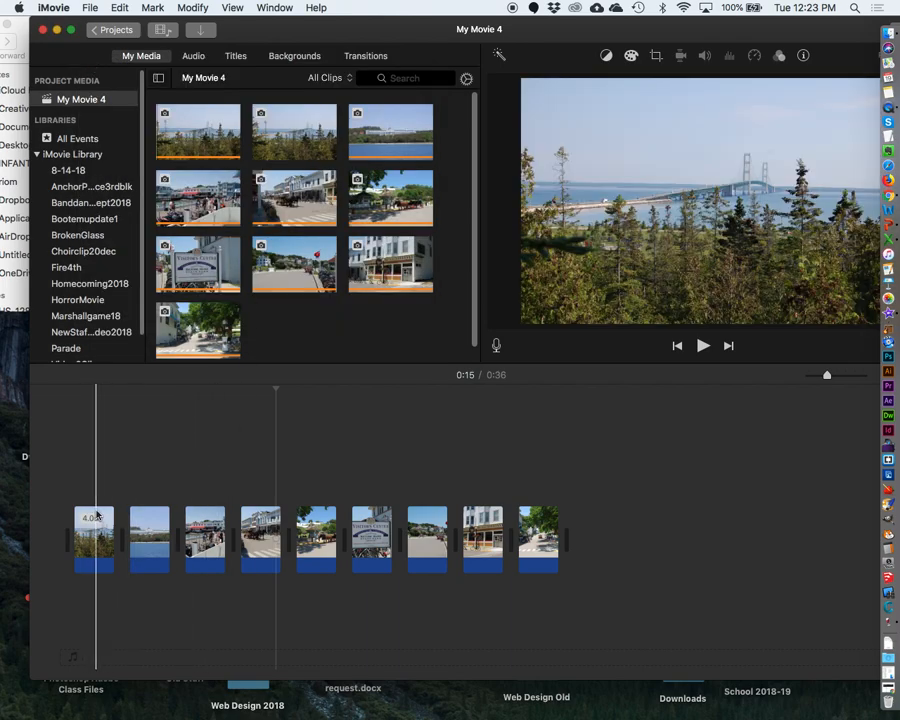
- Move the fifth photo, with the large green trees, ahead of the horse-drawn carriage street photo on the timeline
left_click_drag(620, 33, 590, 33)
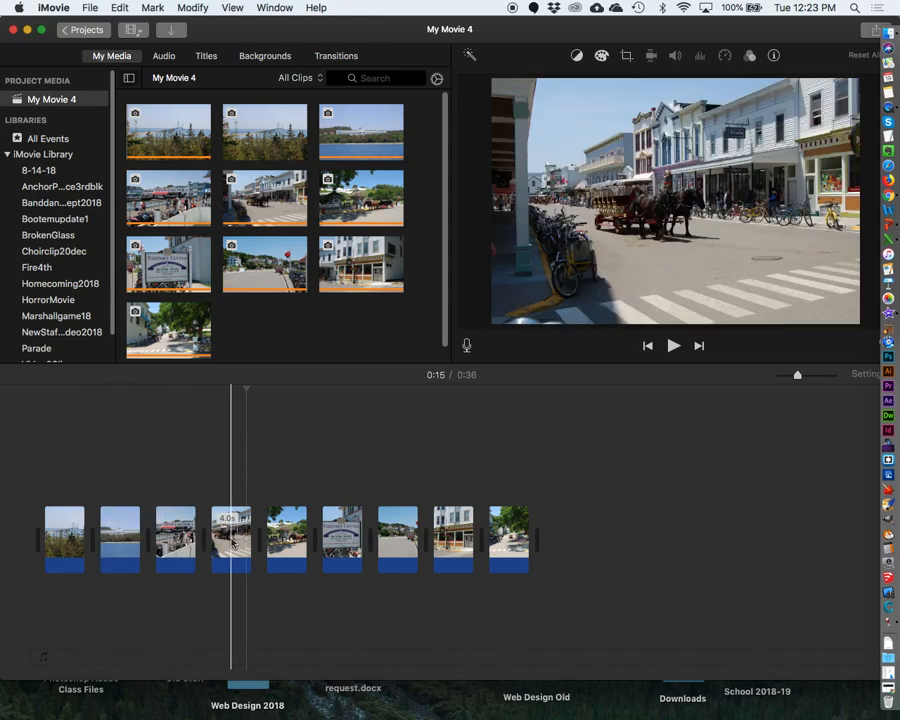
left_click_drag(282, 540, 222, 532)
- Lengthen the seventh photo, the street view with the red flag, slightly on the timeline
left_click(345, 540)
left_click(347, 541)
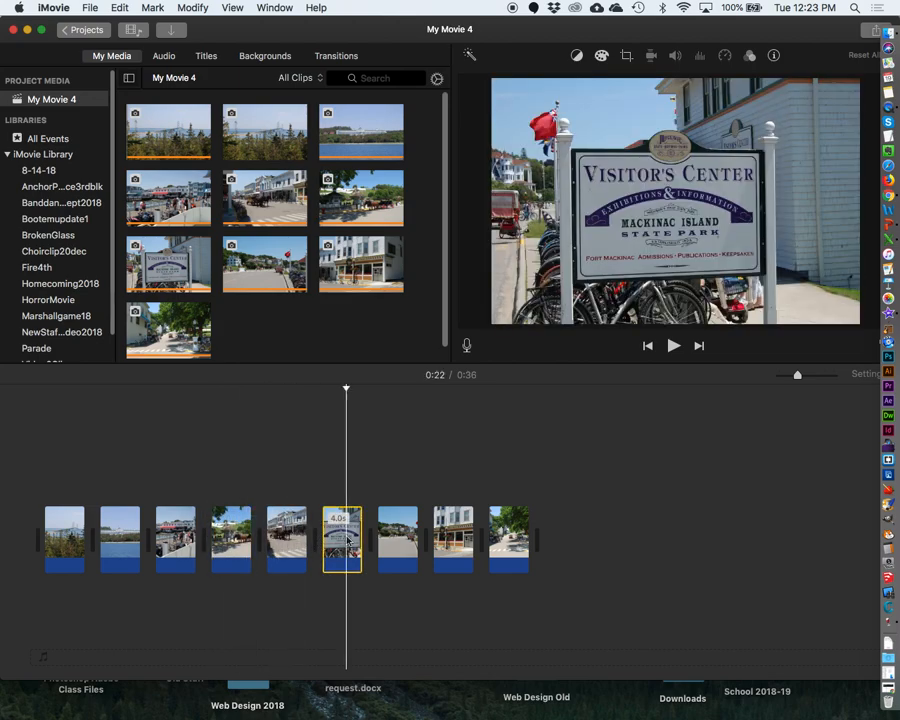
left_click(404, 540)
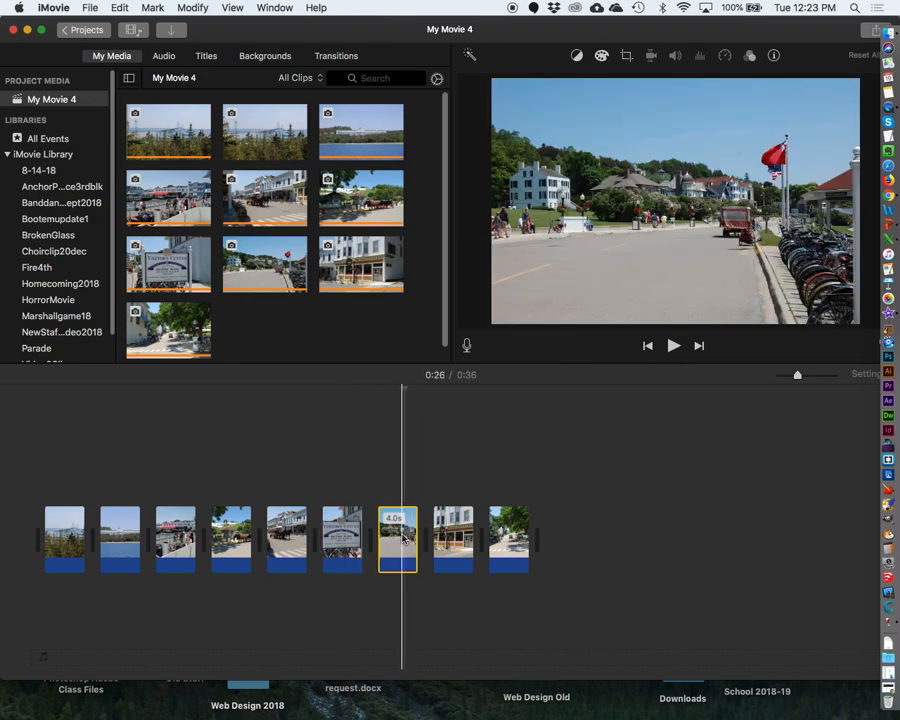
mouse_move(416, 538)
left_mouse_down()
mouse_move(436, 528)
mouse_move(400, 536)
mouse_move(436, 538)
mouse_move(411, 540)
mouse_move(427, 536)
left_mouse_up()
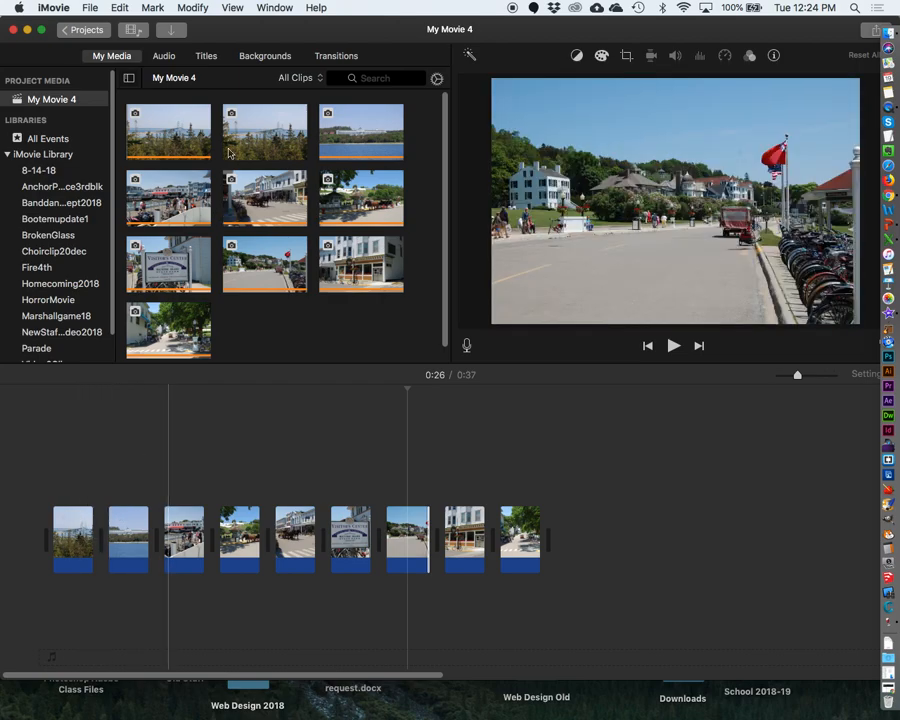
- Add a Standard title before the first photo, lengthen it to 5.7 s, and open its text for editing
left_click(205, 57)
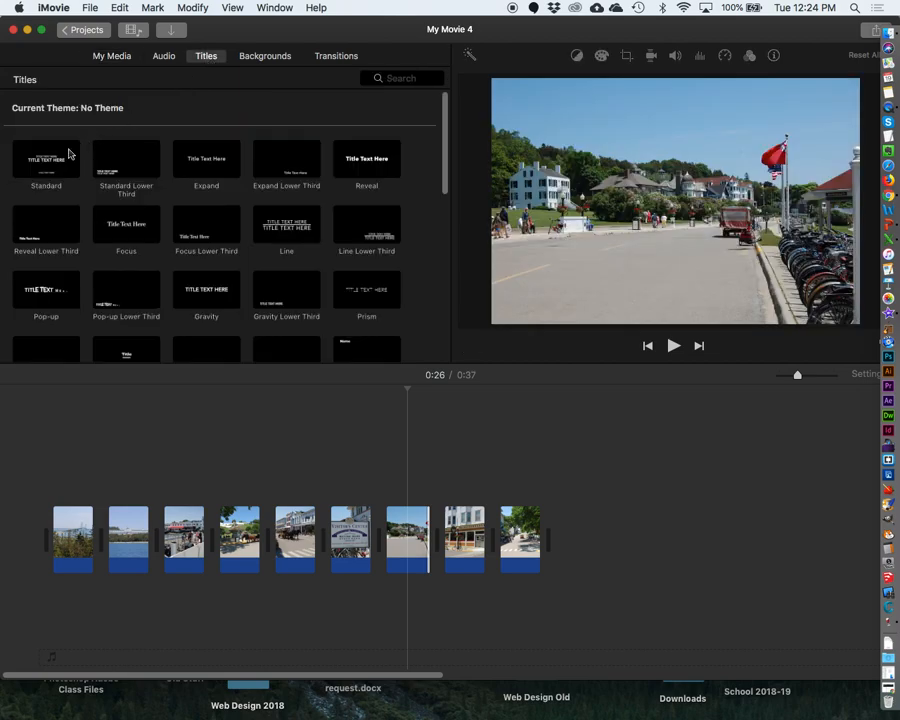
left_click_drag(30, 116, 26, 526)
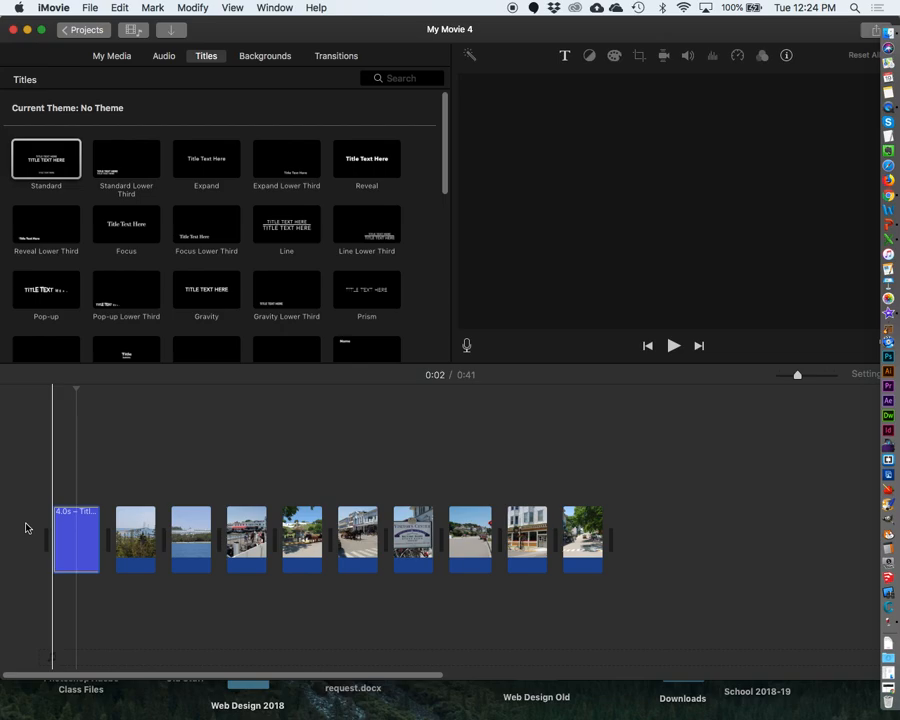
left_click_drag(108, 540, 112, 538)
left_click(85, 538)
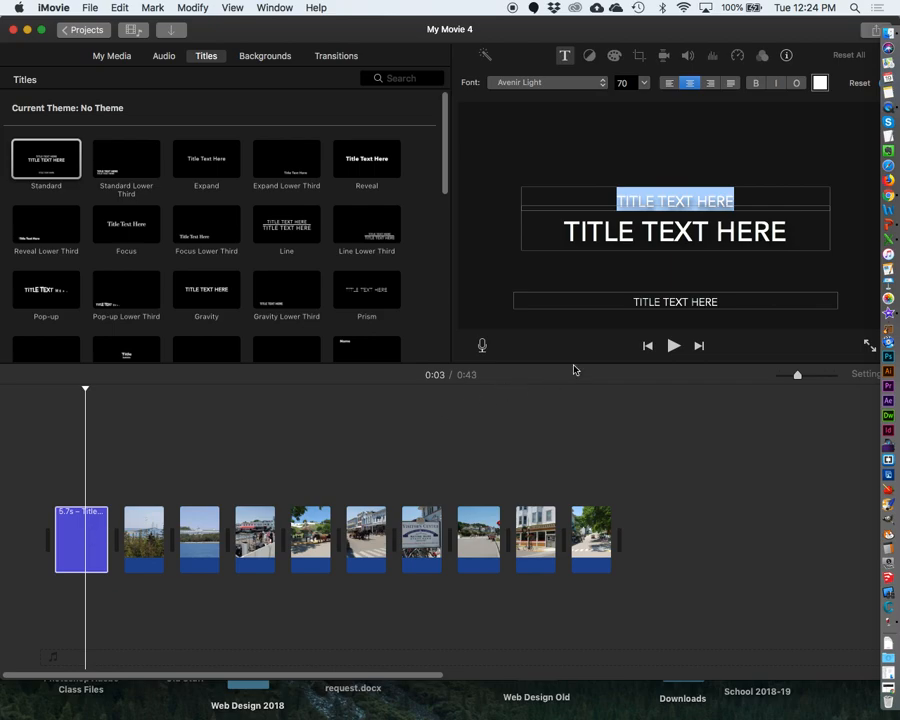
- Fill the three title lines with "VIDEO 3", "MACKINAC ISLAND SLIDESHOW" and a "BY" line with the author's first name
type("VIDEO 3")
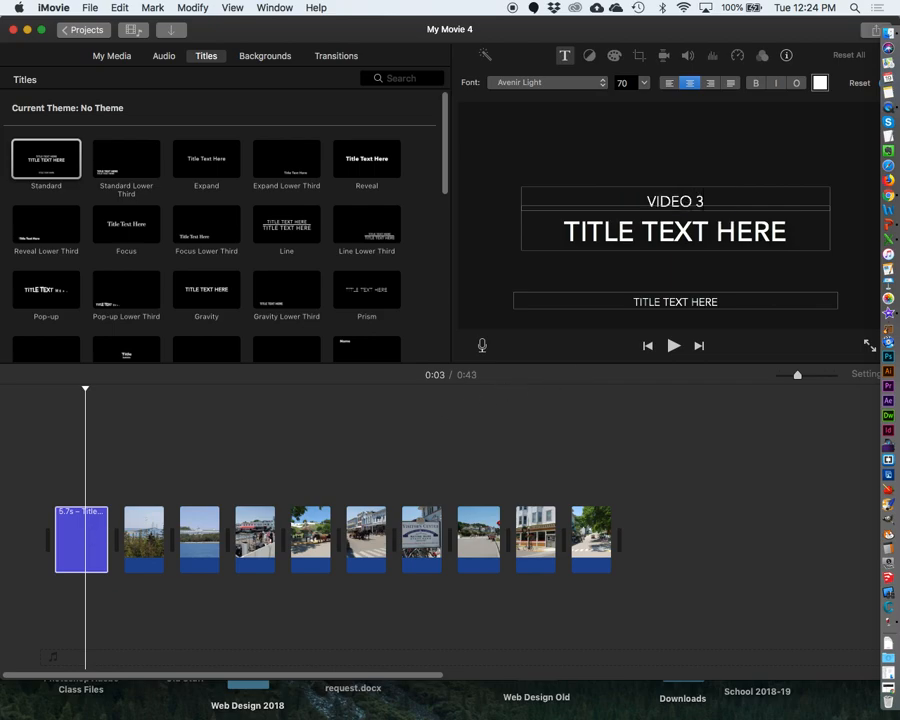
left_click(641, 228)
triple_click(649, 231)
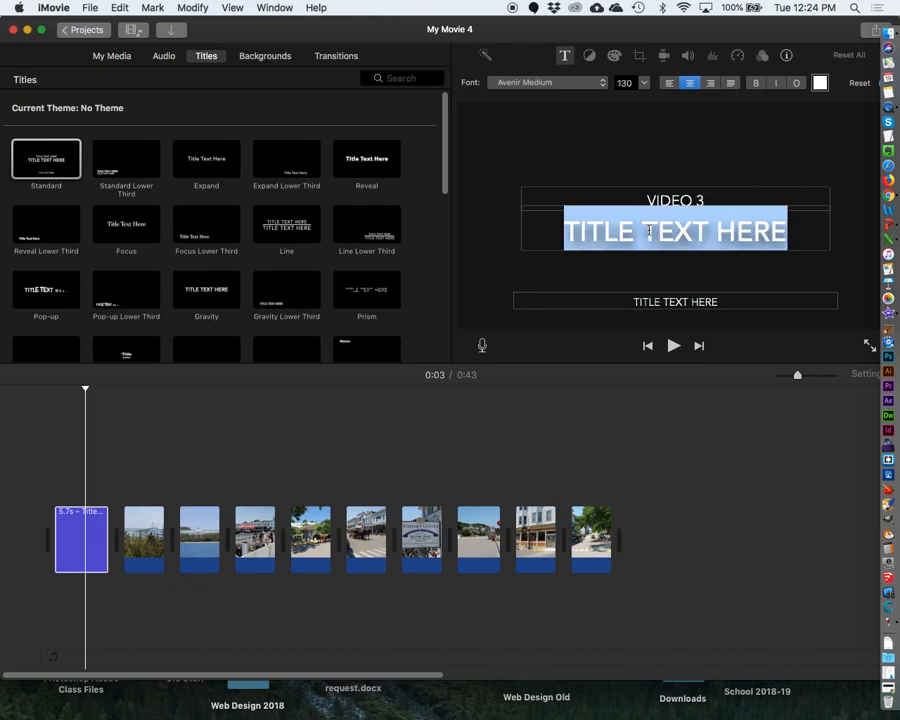
type("MACKIN")
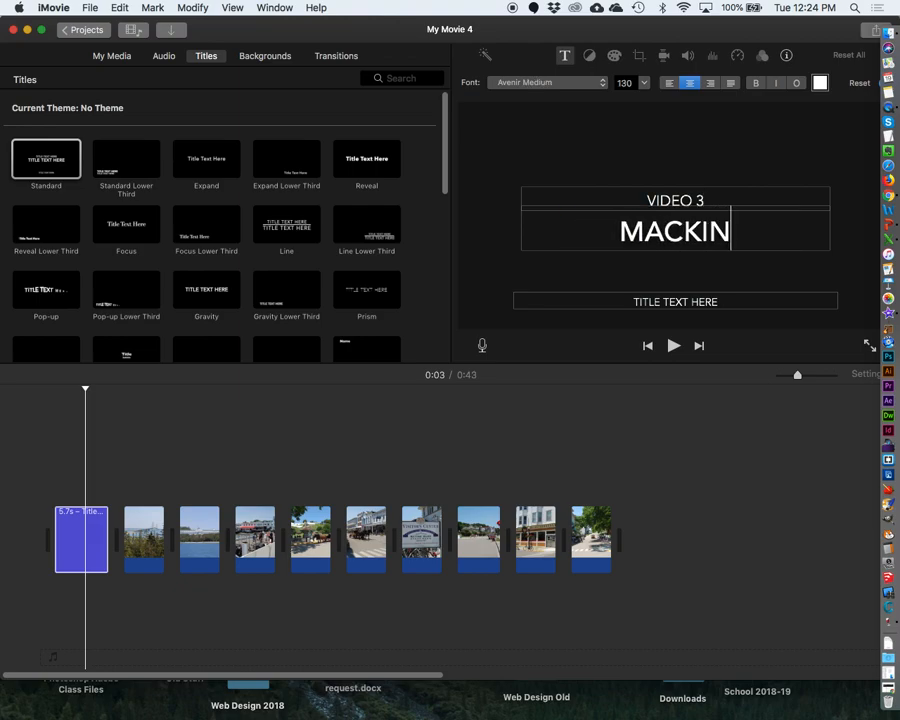
type("AC ISLAND SLIDESHOW")
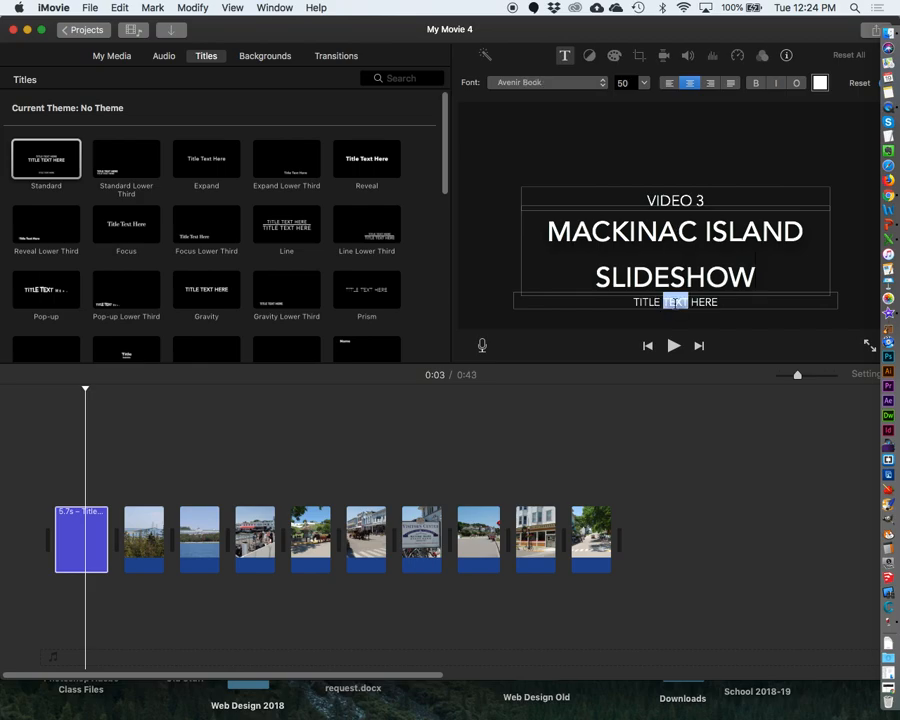
triple_click(675, 302)
type("BY MICHAEL")
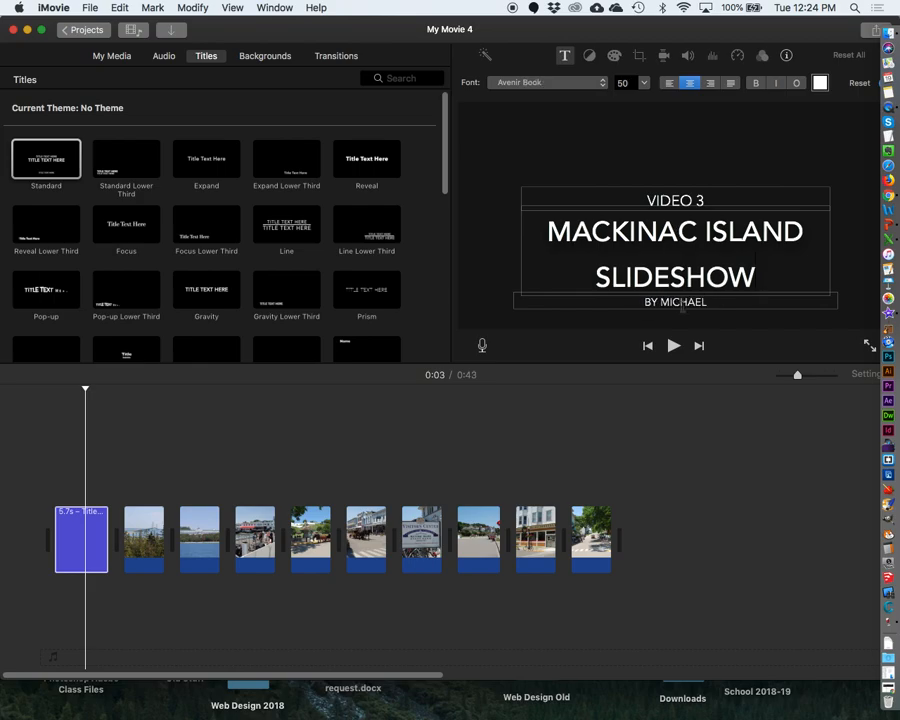
- Format the main "MACKINAC ISLAND SLIDESHOW" title line as bold, outlined, light green text
triple_click(790, 264)
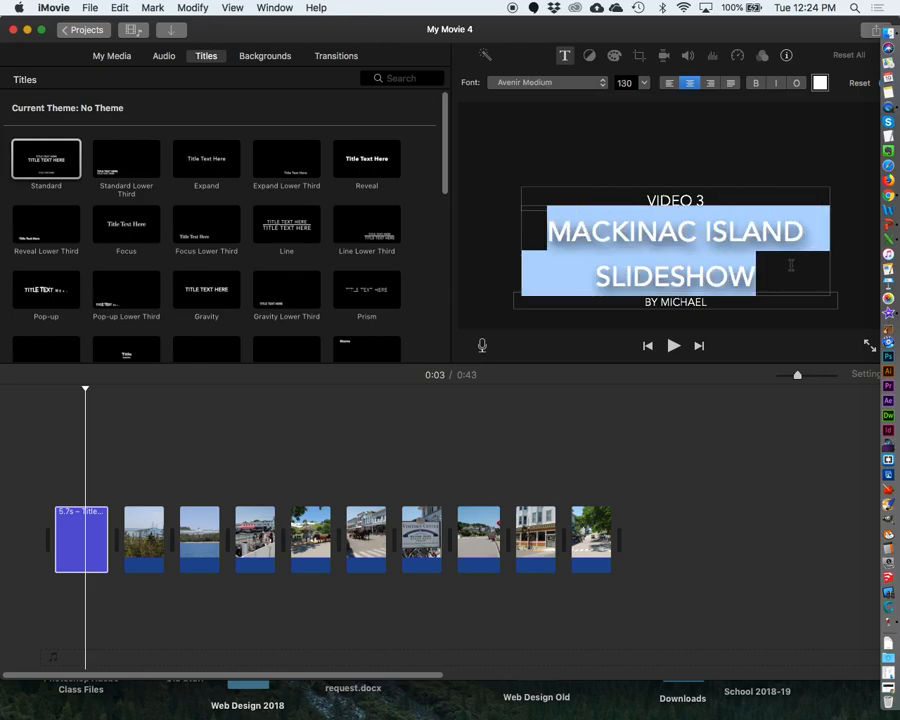
left_click(797, 84)
left_click(757, 84)
left_click(820, 82)
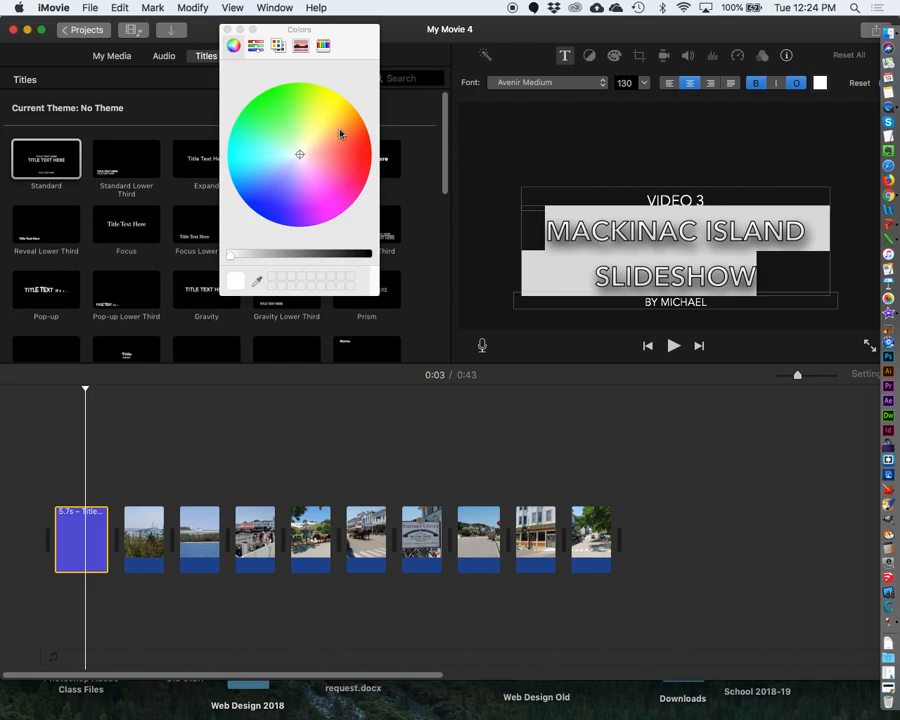
left_click(304, 116)
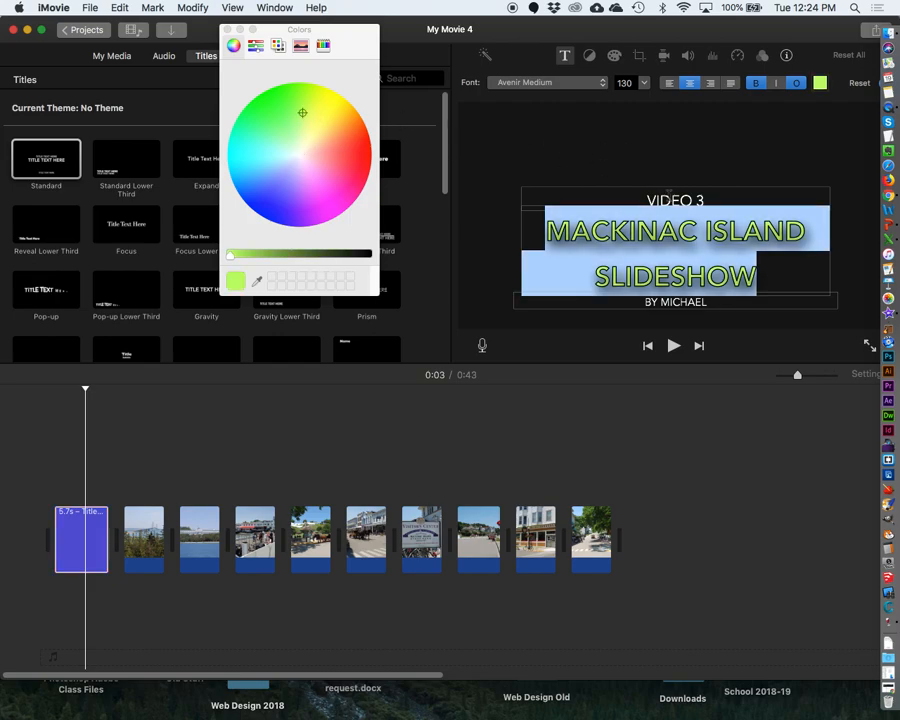
- Color the upper "VIDEO 3" title line yellow
double_click(669, 198)
left_click(669, 198)
left_click(321, 110)
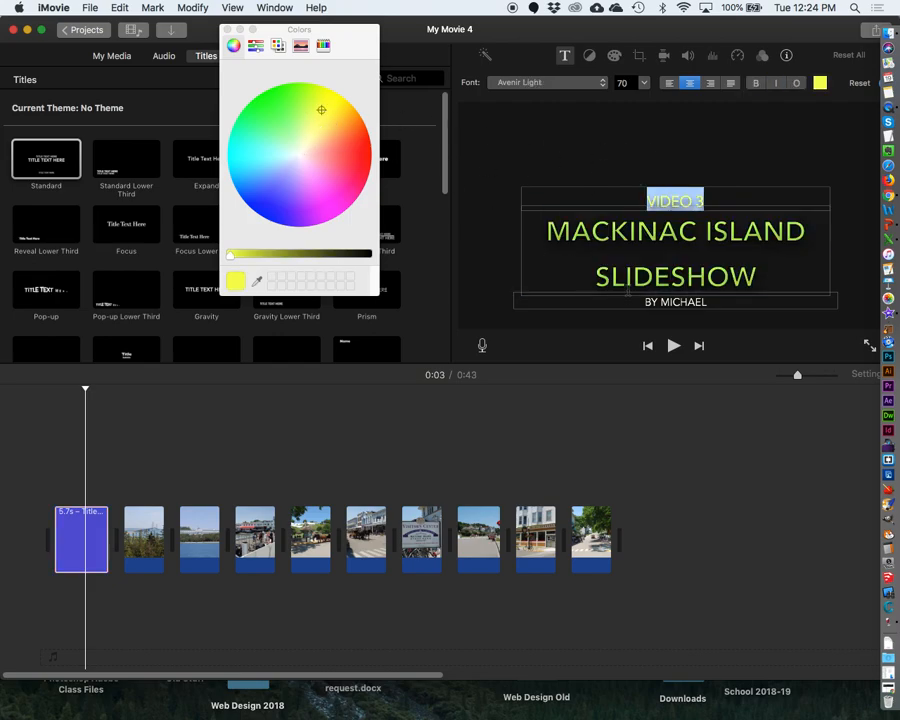
- Add the author's surname to the byline, color the line cyan, and finish editing the title
triple_click(690, 302)
left_click(709, 303)
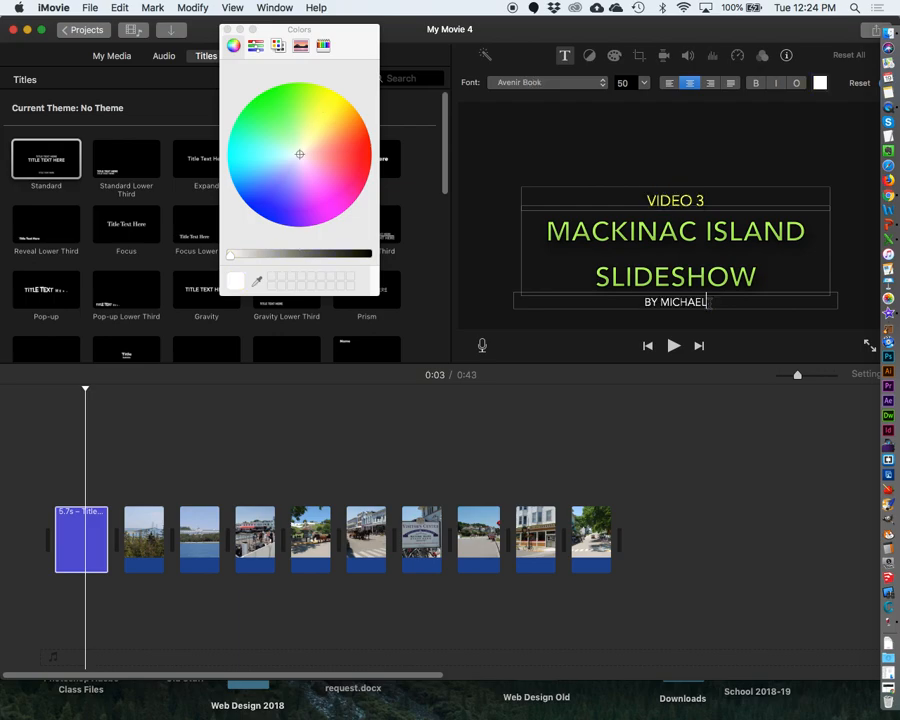
type("RIO")
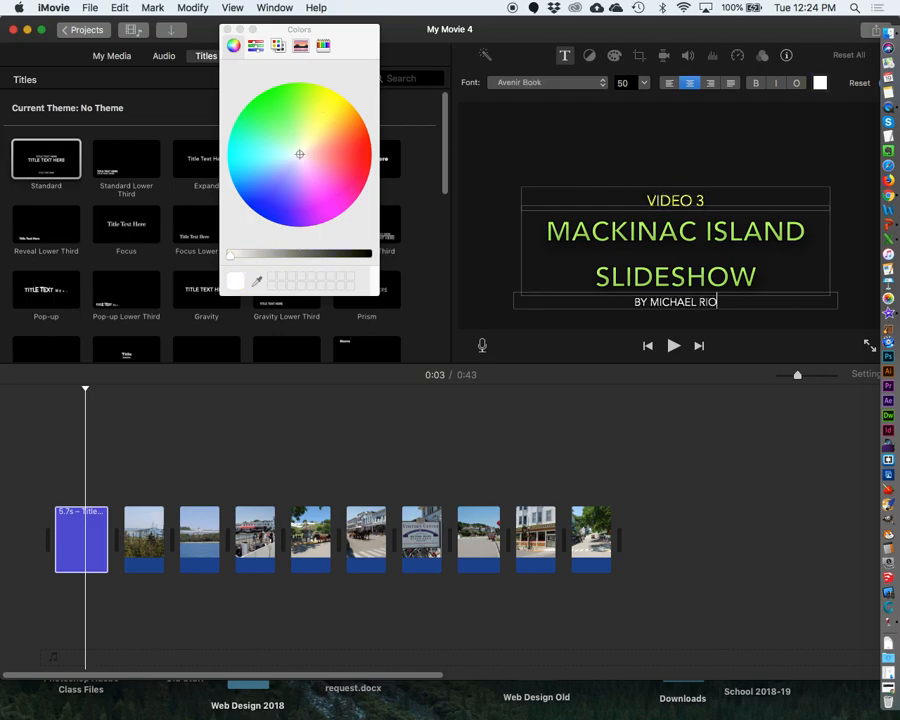
triple_click(681, 304)
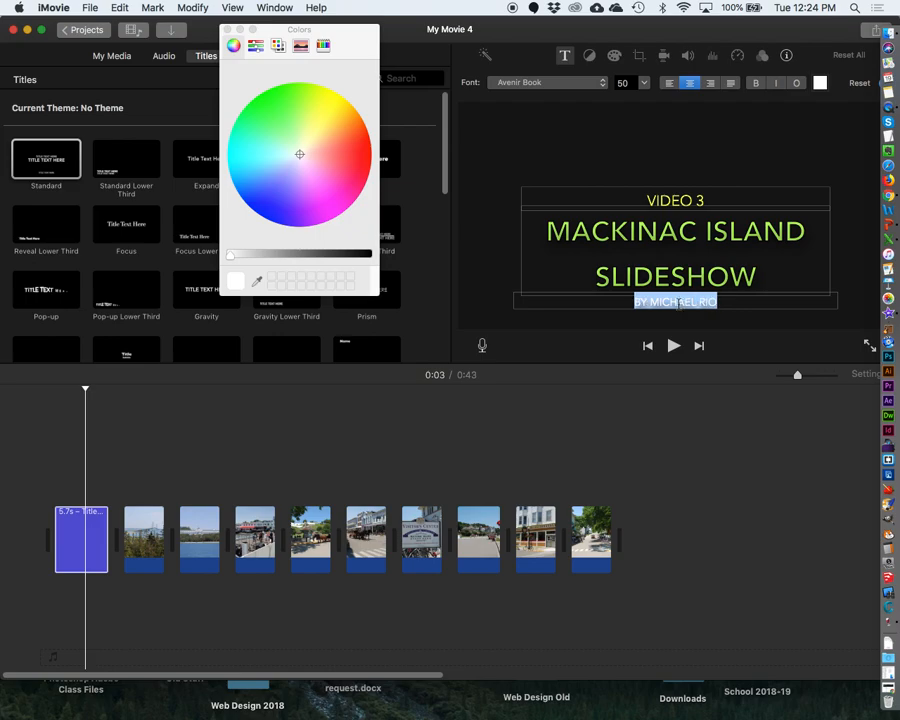
left_click(242, 160)
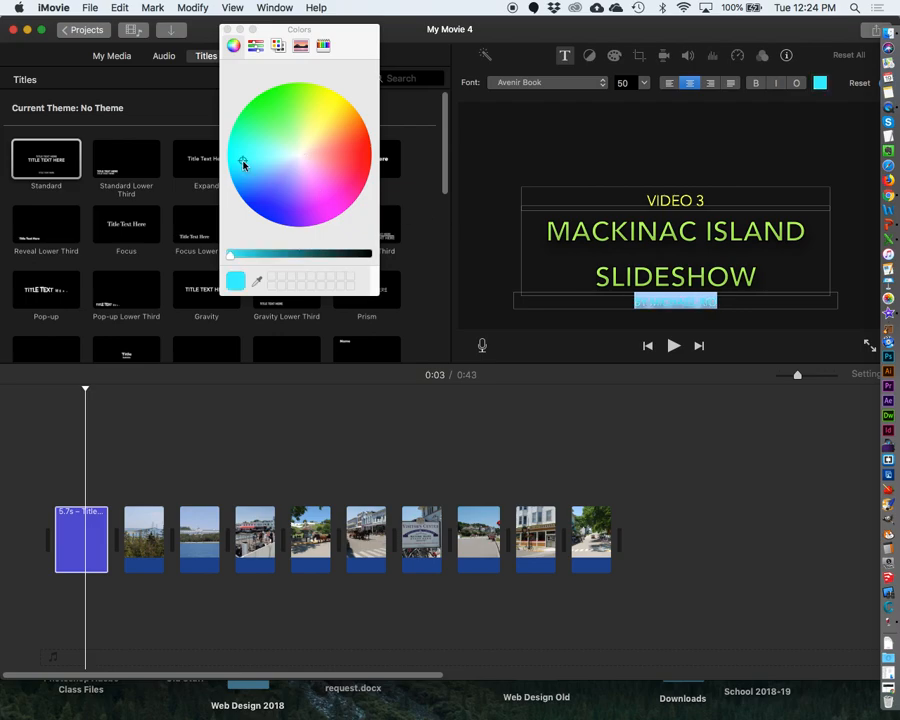
left_click(227, 31)
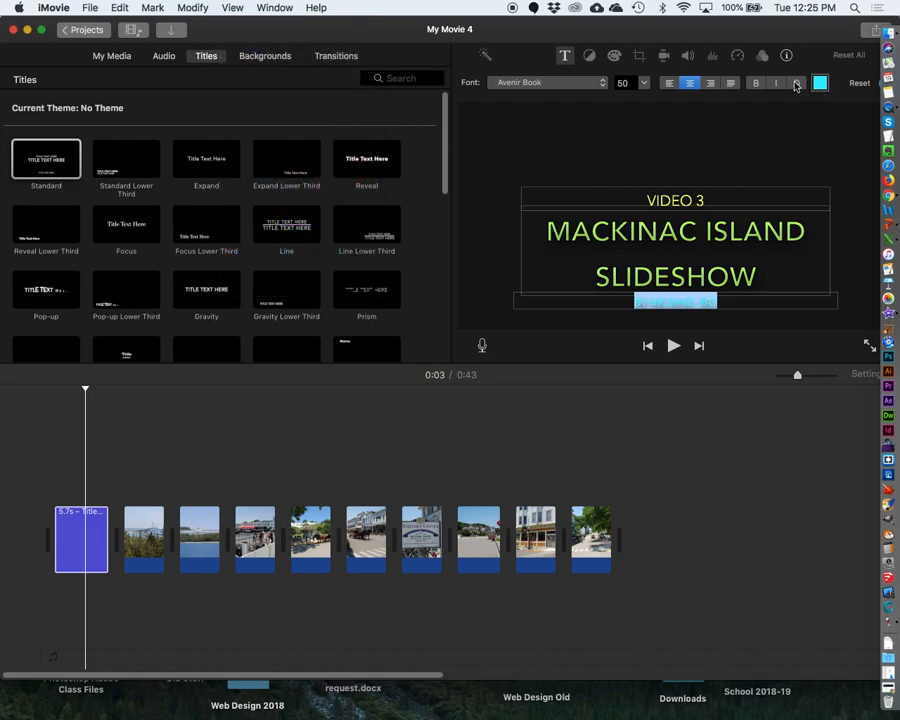
left_click(786, 137)
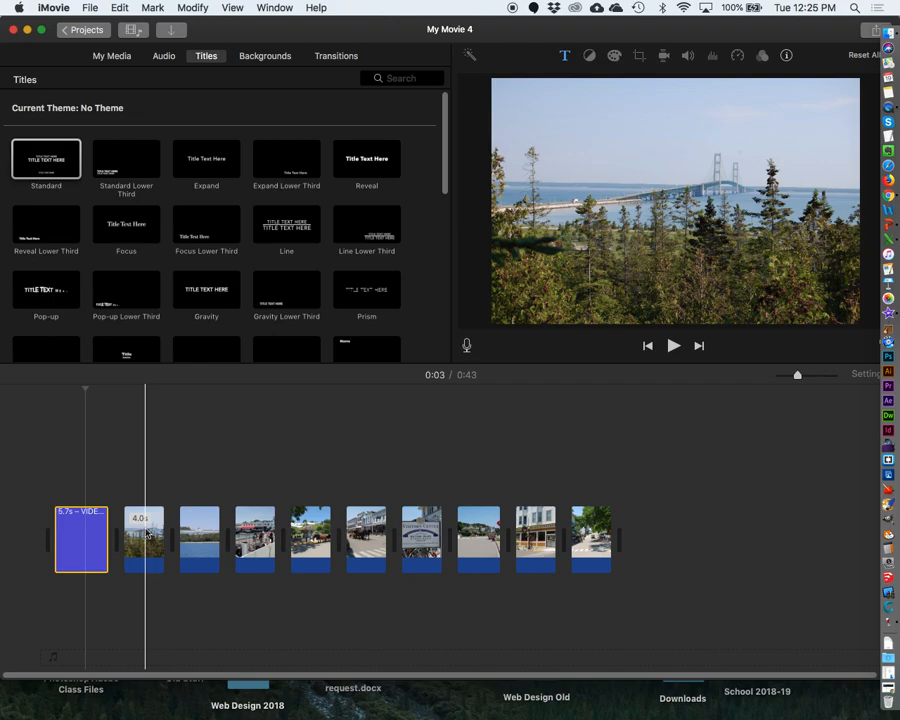
- Crop the first photo, the bridge view, with Crop to Fill, shifting the crop frame slightly down
left_click(147, 535)
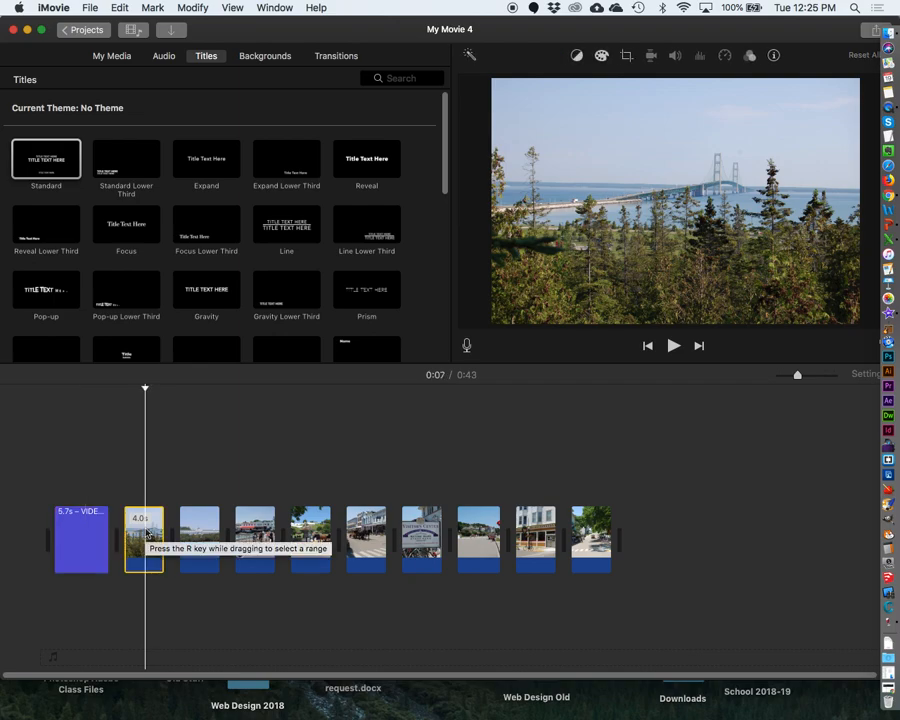
left_click(627, 57)
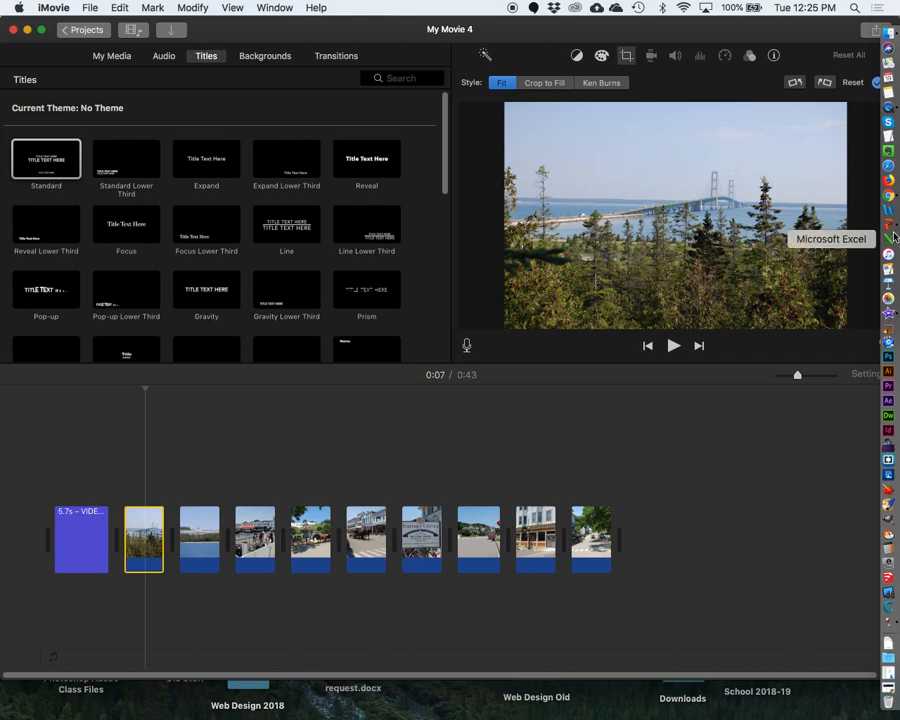
left_click(545, 84)
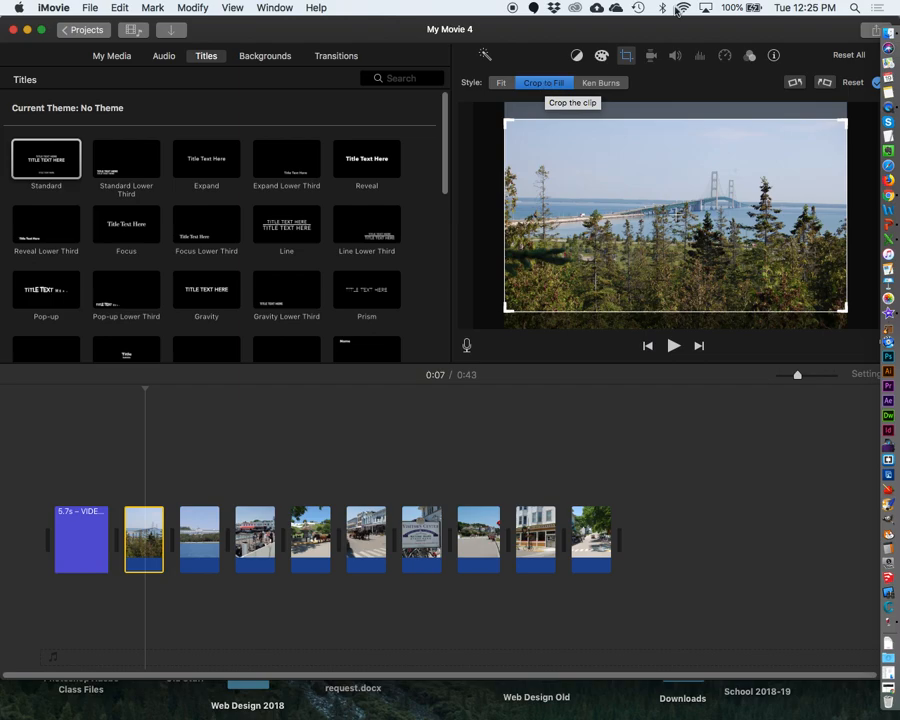
left_click_drag(745, 201, 745, 204)
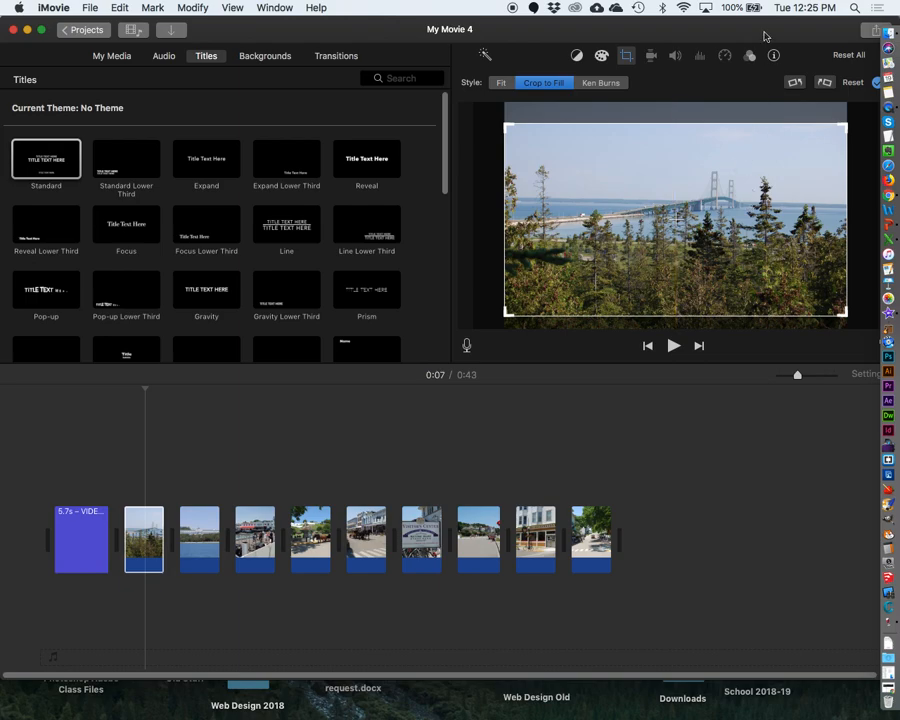
left_click_drag(764, 36, 736, 35)
left_click(850, 83)
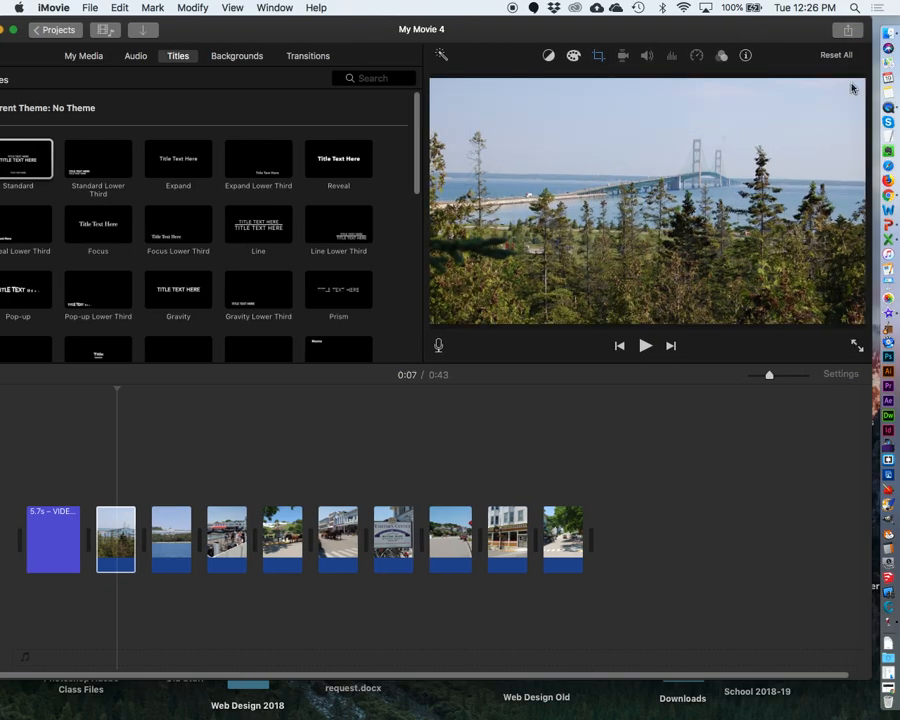
- Recrop the bridge photo from Fit to Crop to Fill, using a smaller frame tightened around the bridge
left_click(116, 540)
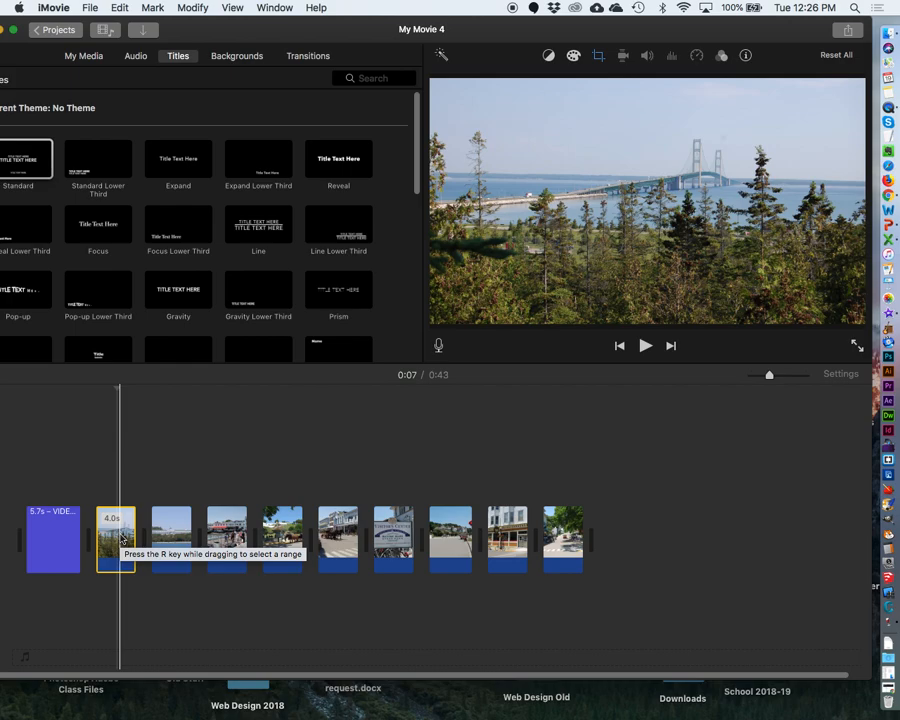
left_click(122, 540)
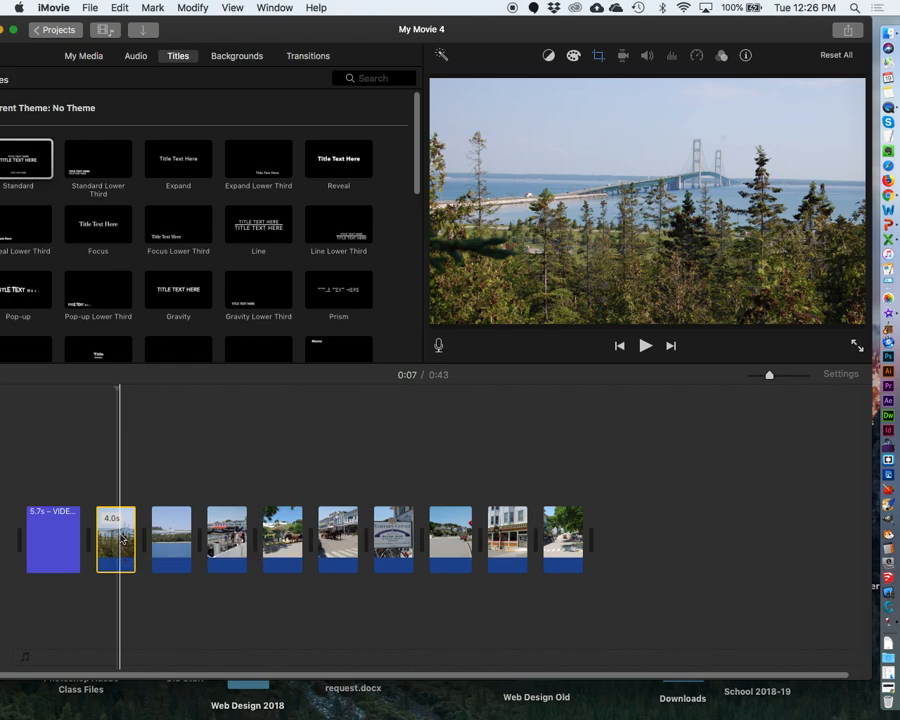
left_click(598, 55)
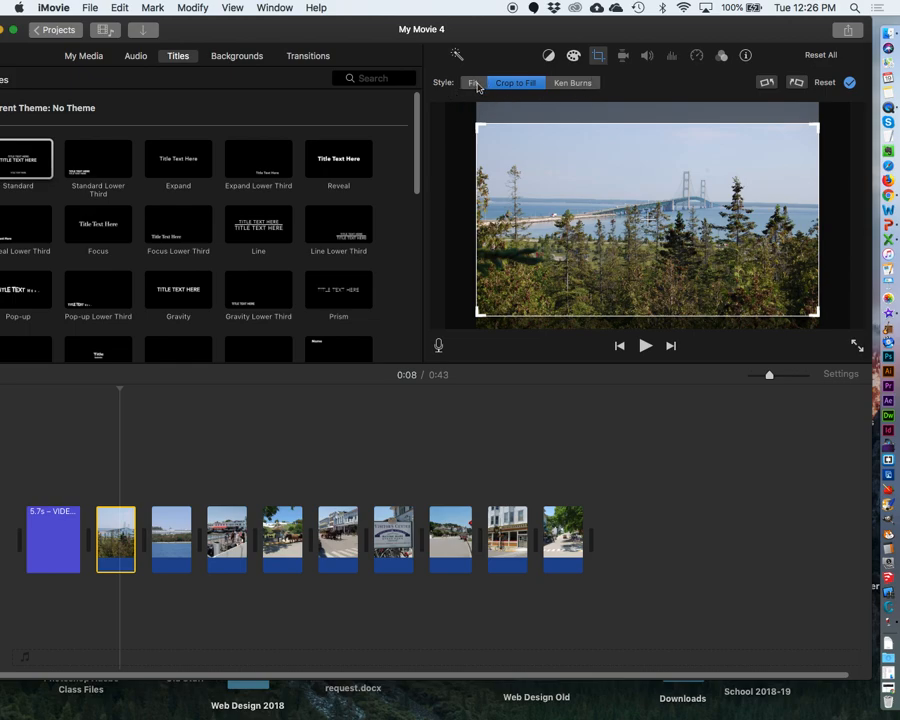
left_click(474, 83)
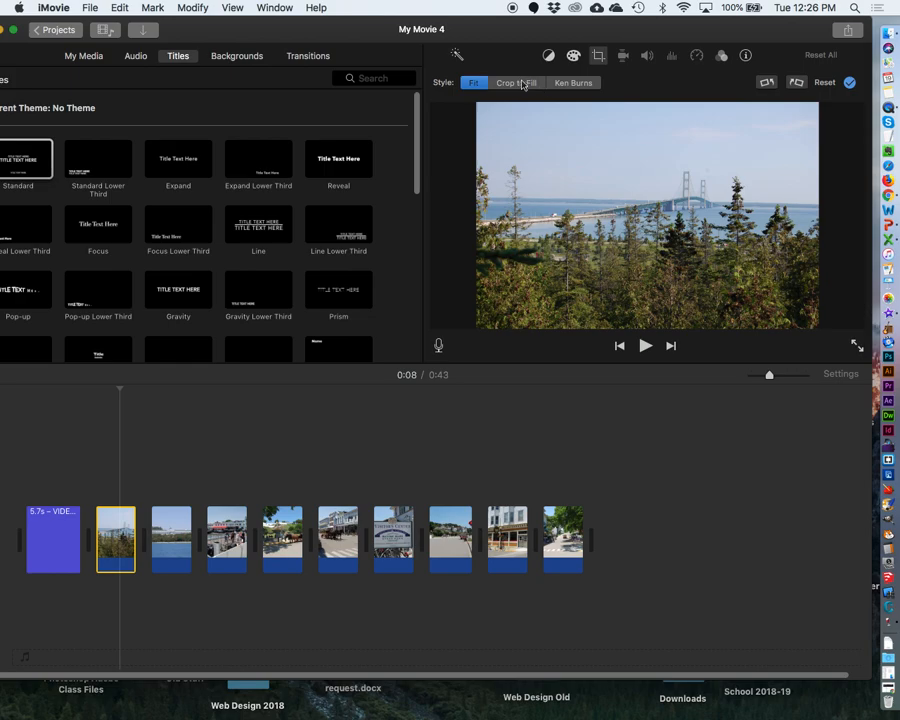
left_click(516, 84)
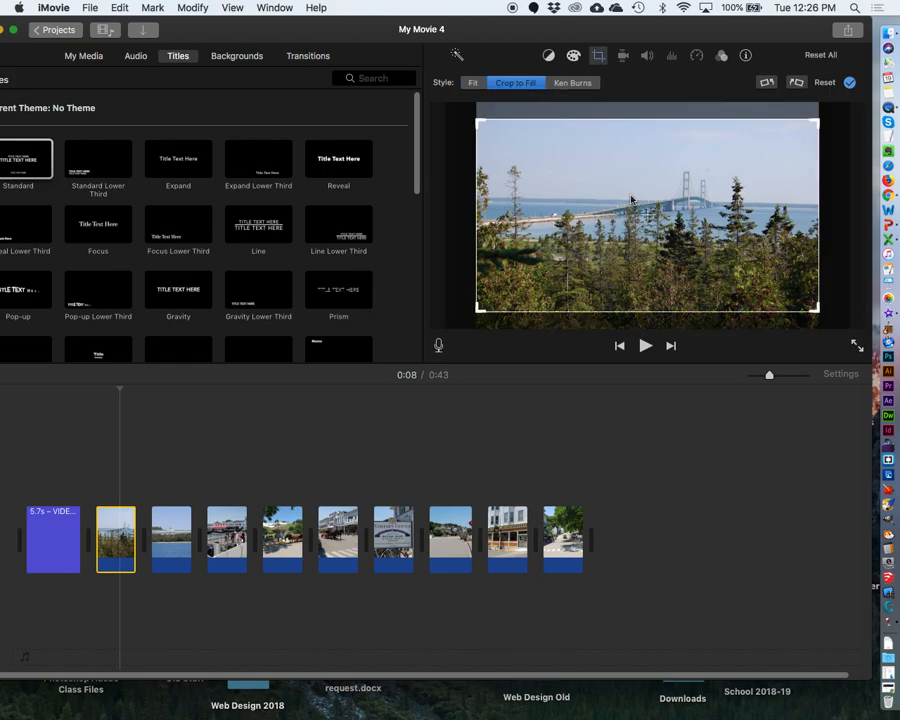
left_click_drag(474, 120, 536, 154)
mouse_move(608, 186)
left_mouse_down()
mouse_move(620, 177)
mouse_move(612, 169)
left_mouse_up()
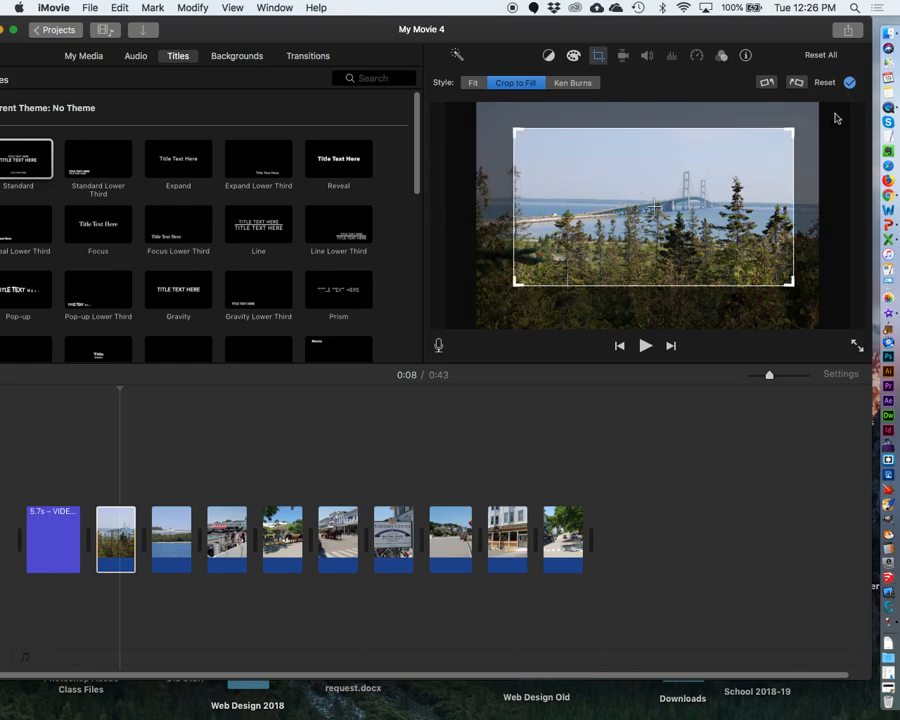
left_click(849, 82)
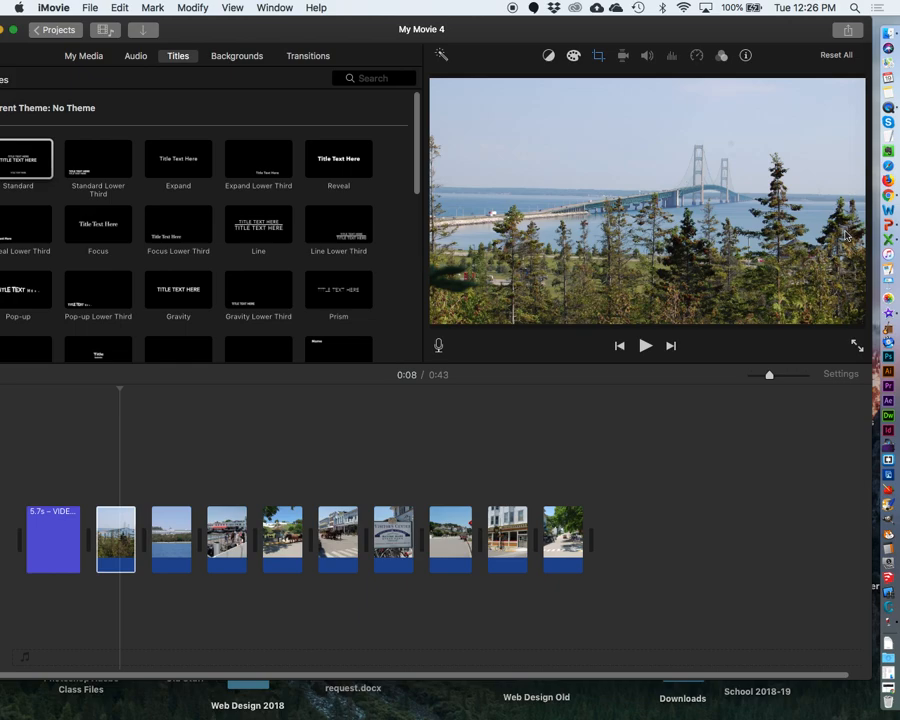
- Apply the Ken Burns effect to the second photo, the white hotel, with a smaller End frame around the building
left_click(173, 541)
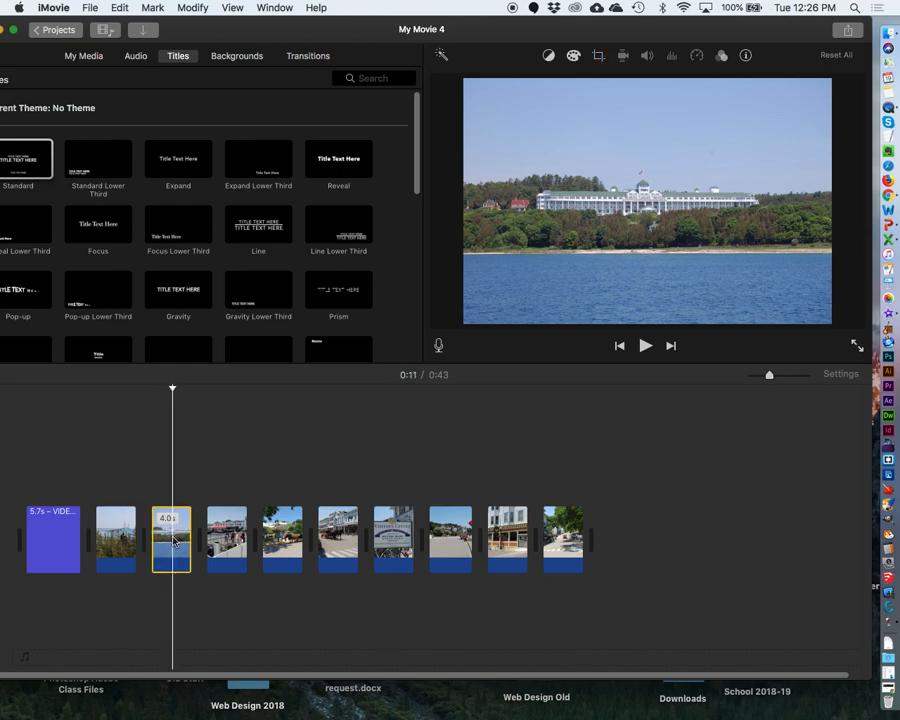
left_click(599, 57)
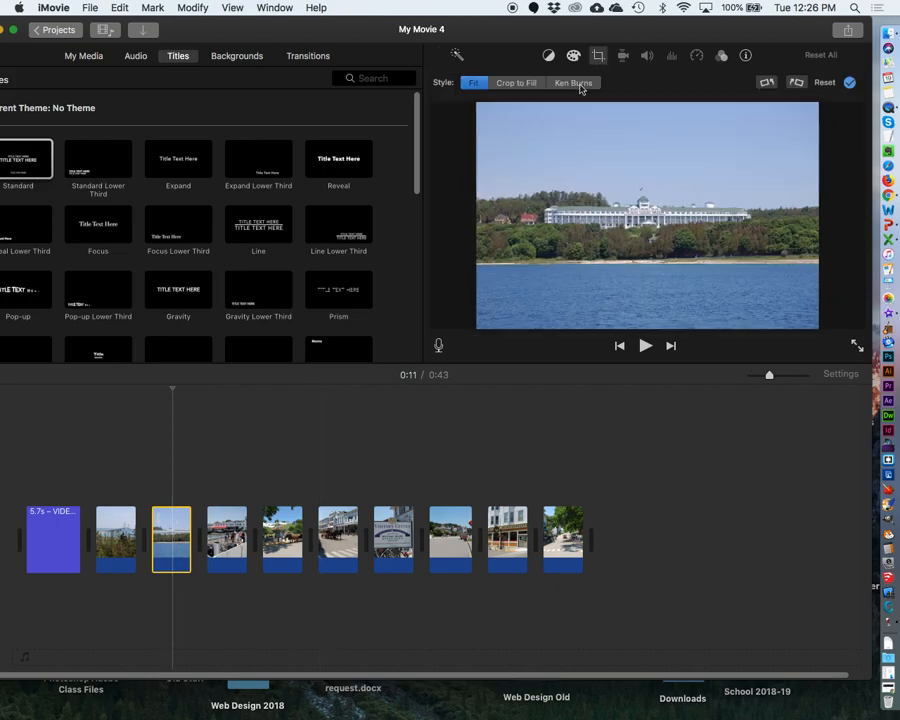
left_click(575, 83)
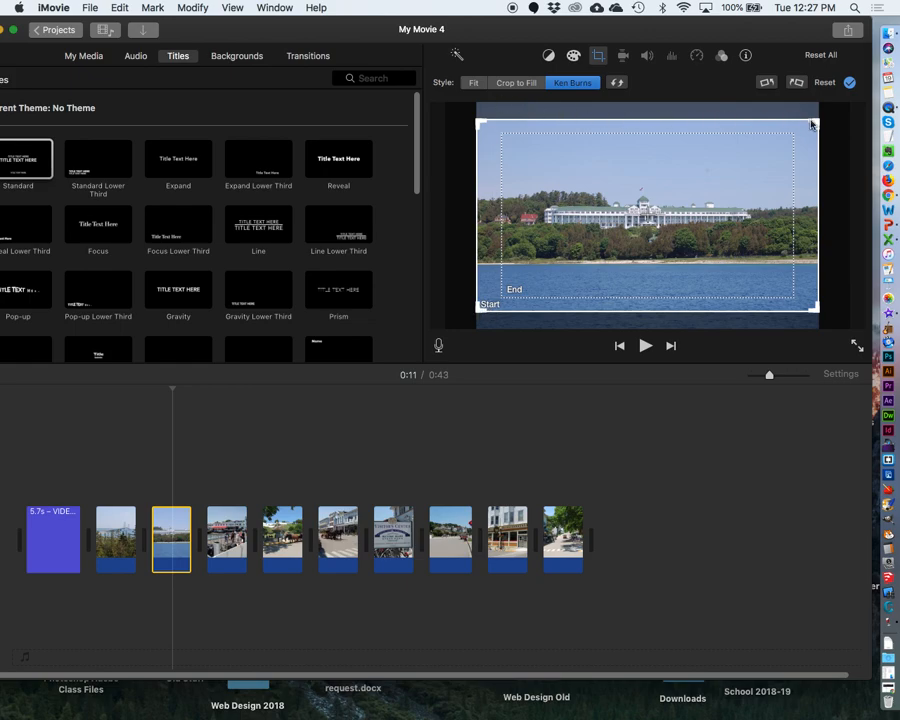
left_click(703, 214)
left_click_drag(790, 296, 732, 264)
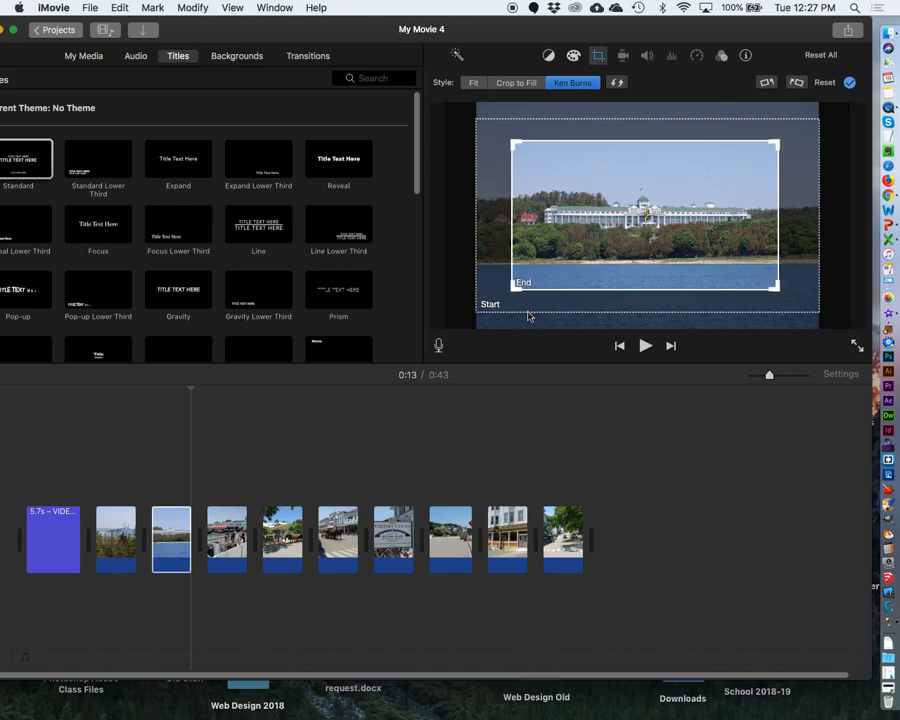
left_click(850, 84)
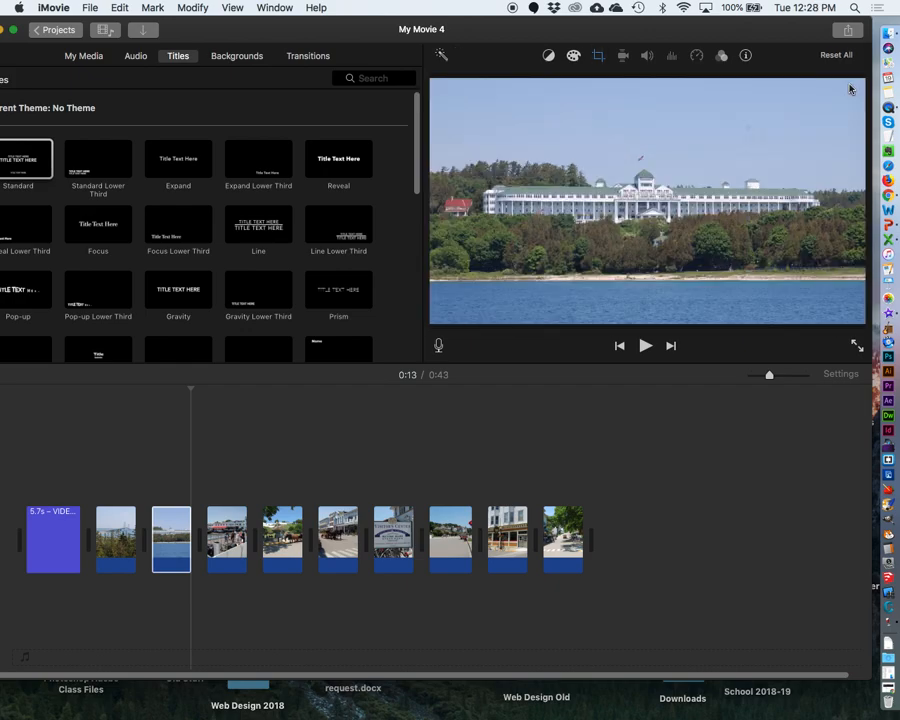
- Play back the hotel photo on the timeline to check its Ken Burns movement
left_click(174, 535)
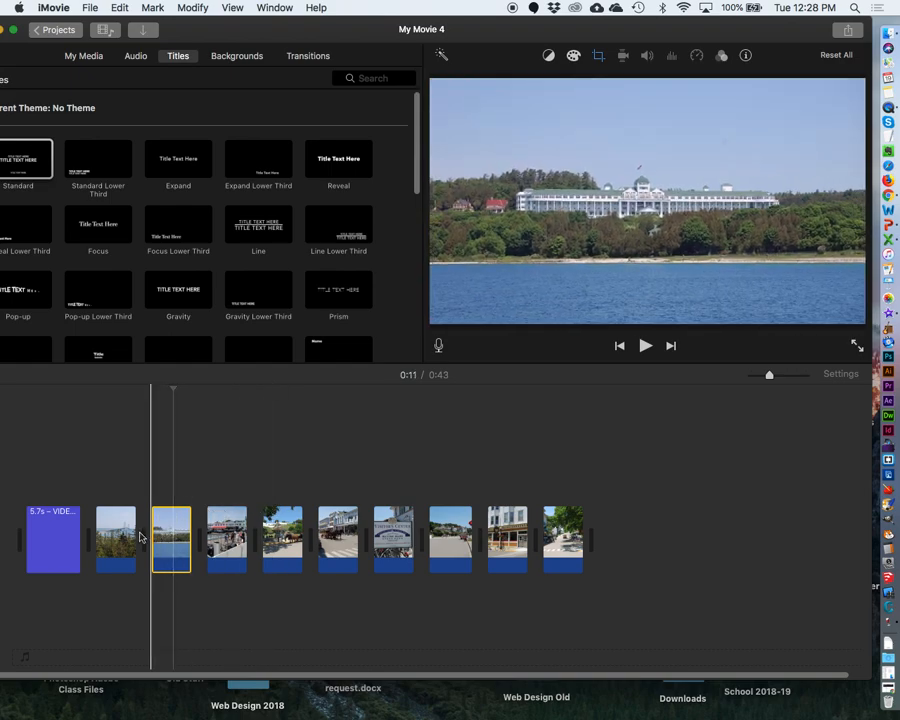
key("space")
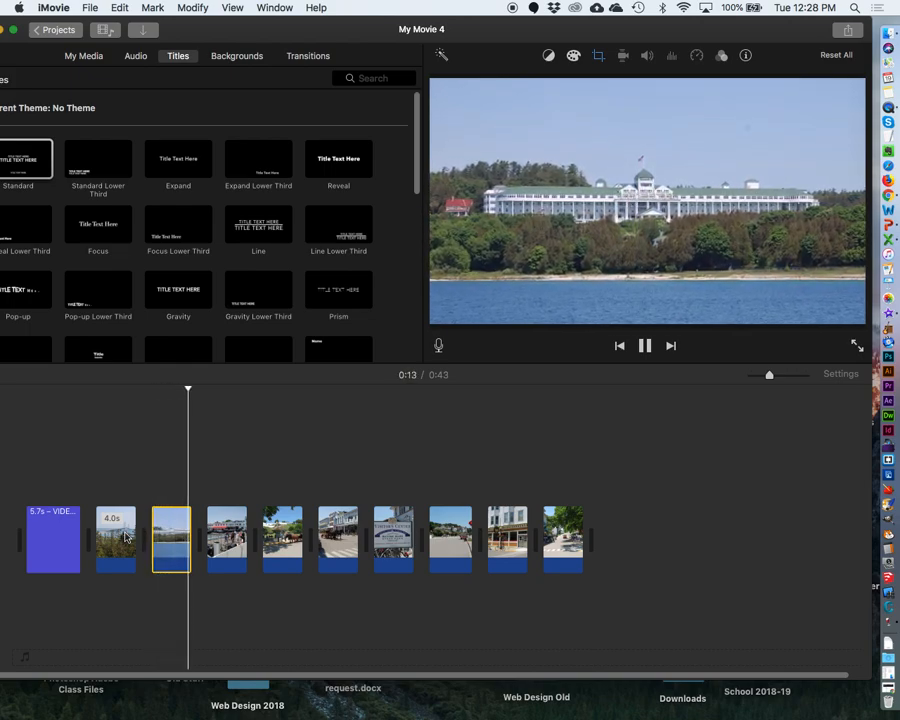
key("space")
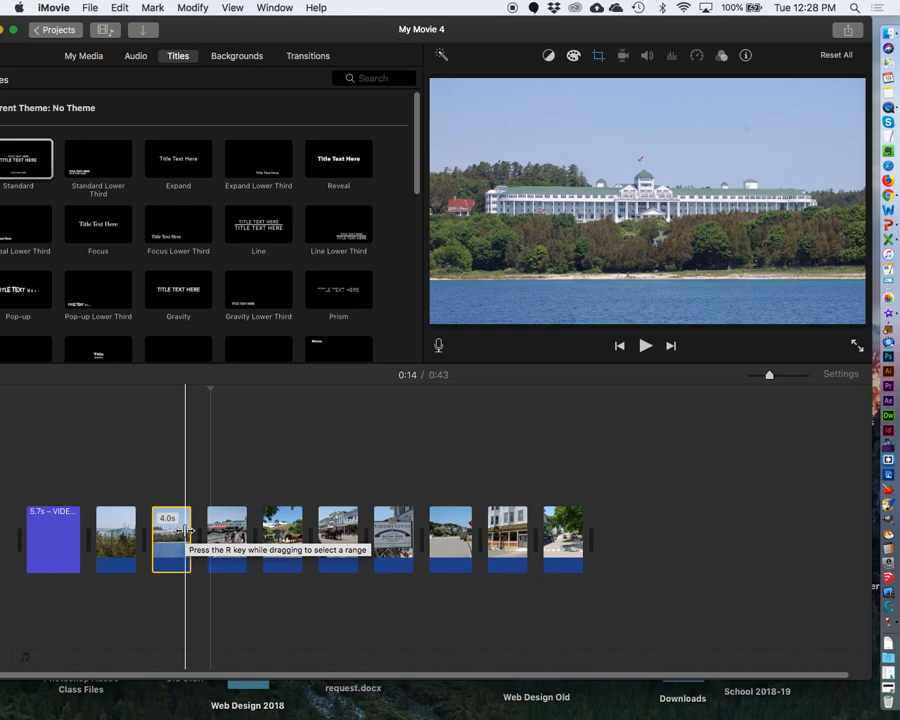
- Lengthen the white hotel photo to 7.4 s and play back its slower Ken Burns movement
left_click_drag(185, 530, 212, 527)
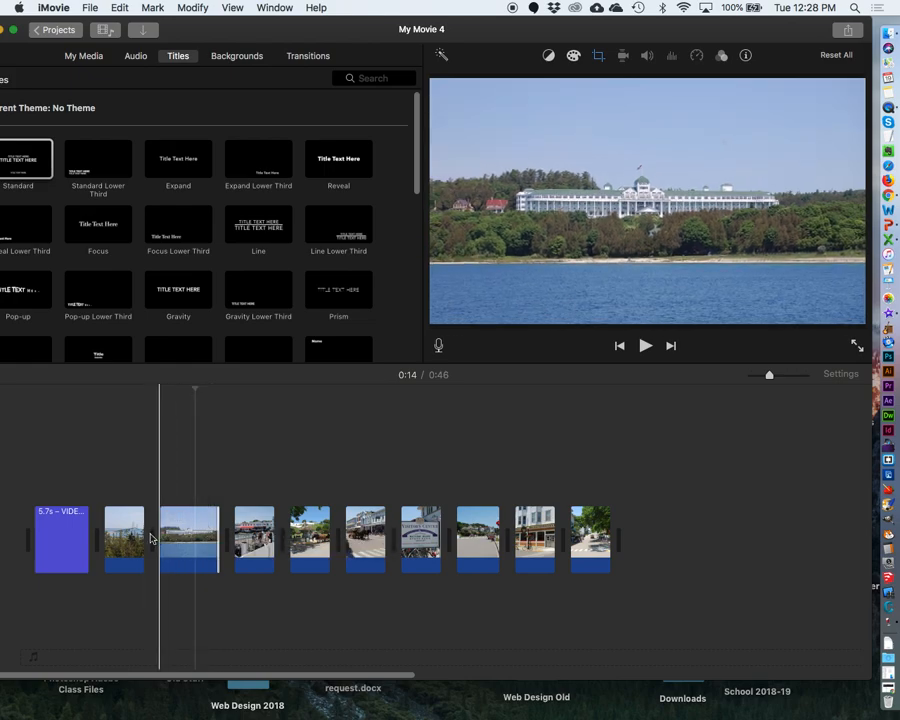
key("space")
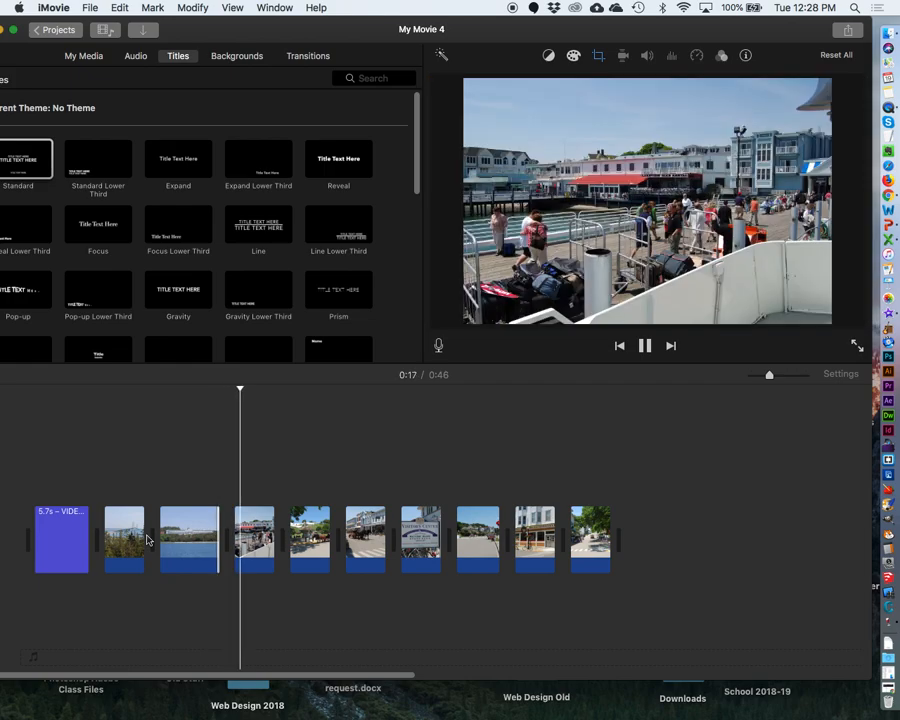
key("space")
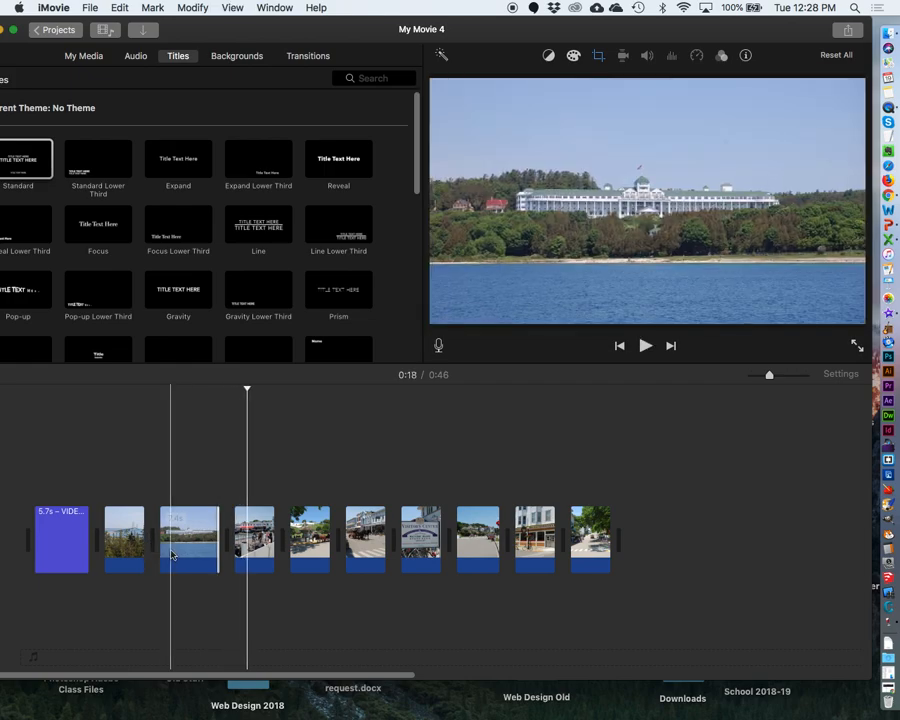
- Lengthen the horse carriage photo to 8.6 s and apply Ken Burns with a smaller Start frame around the horses and carriage
left_click(305, 540)
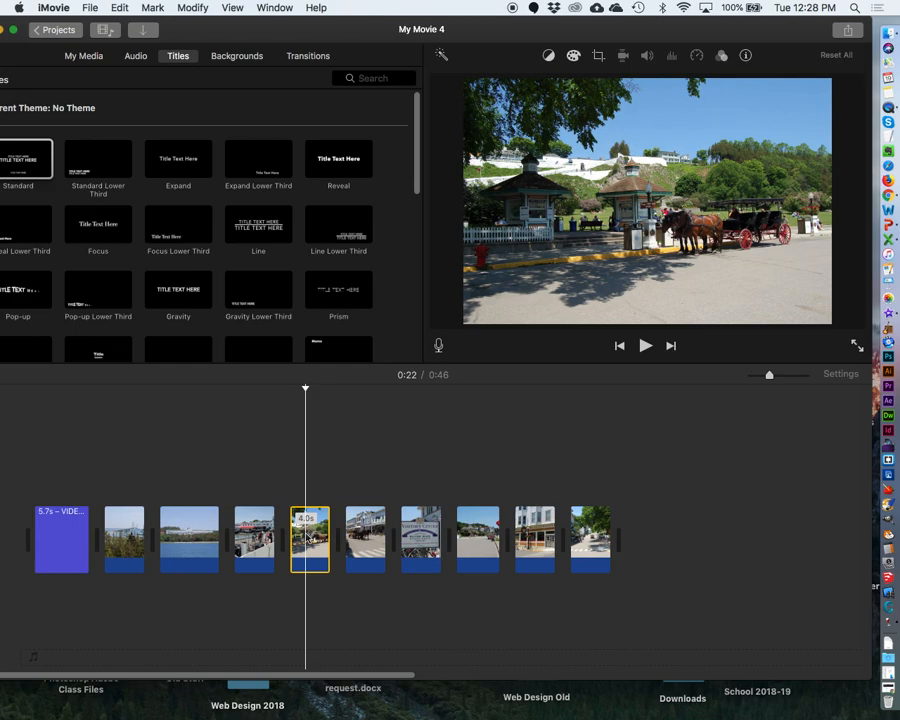
left_click_drag(328, 538, 366, 533)
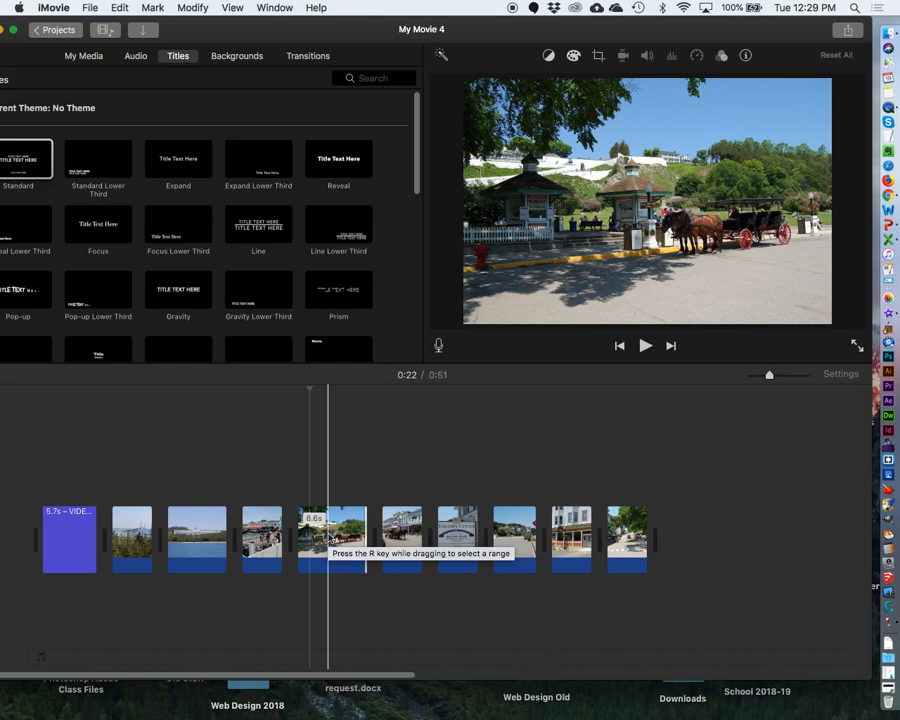
left_click(331, 540)
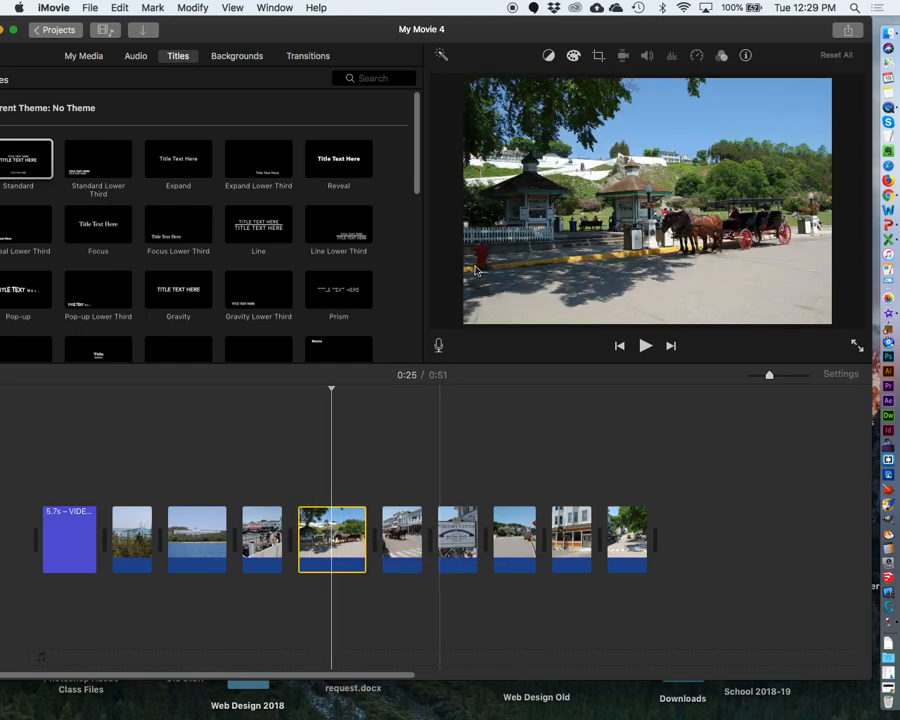
left_click(598, 56)
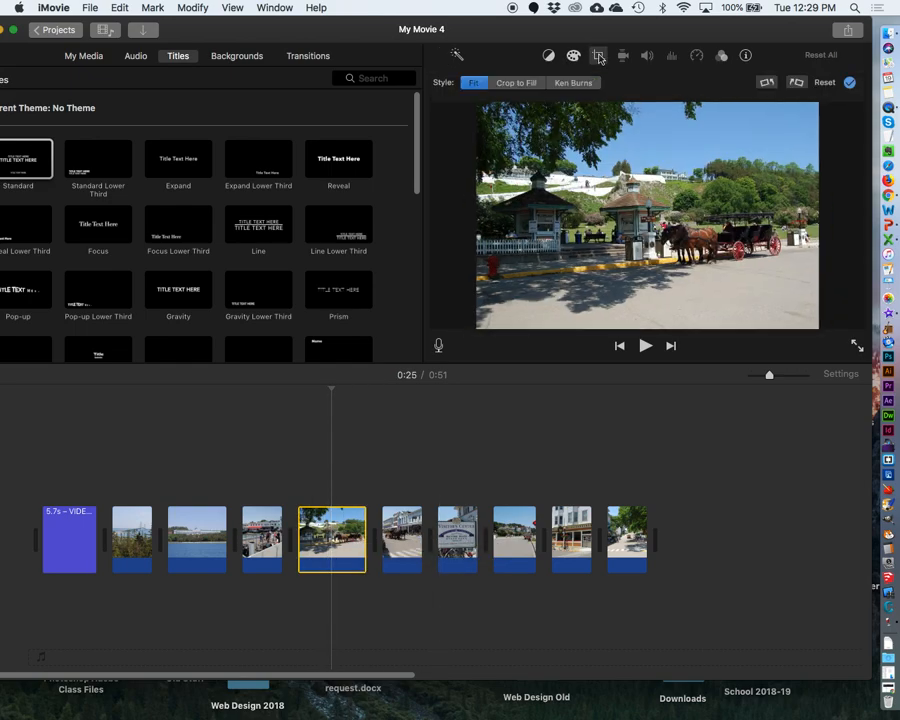
left_click(575, 84)
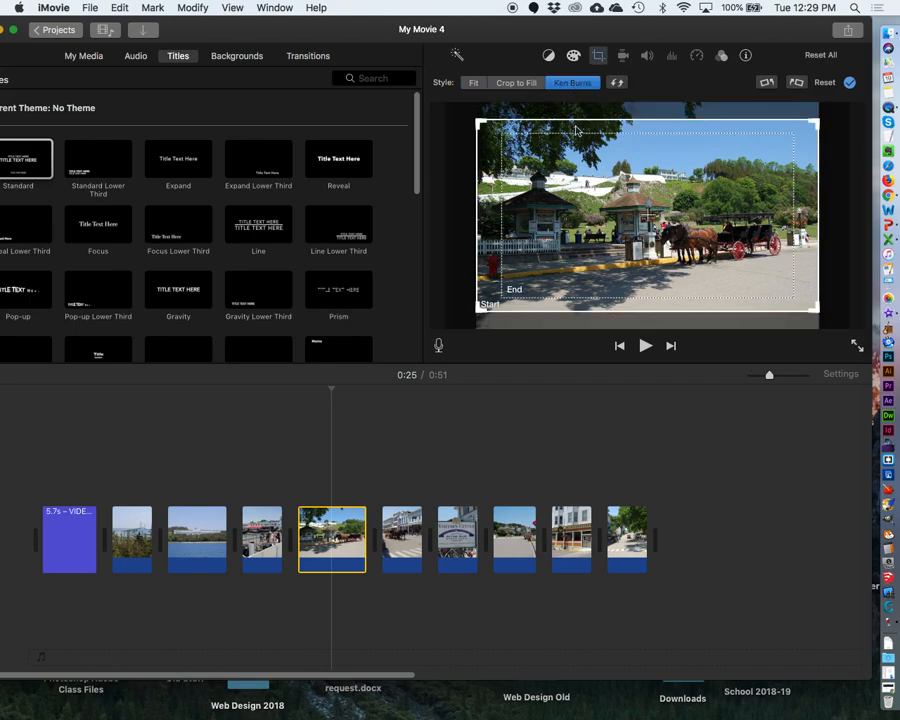
left_click_drag(480, 124, 614, 193)
left_click_drag(749, 266, 735, 241)
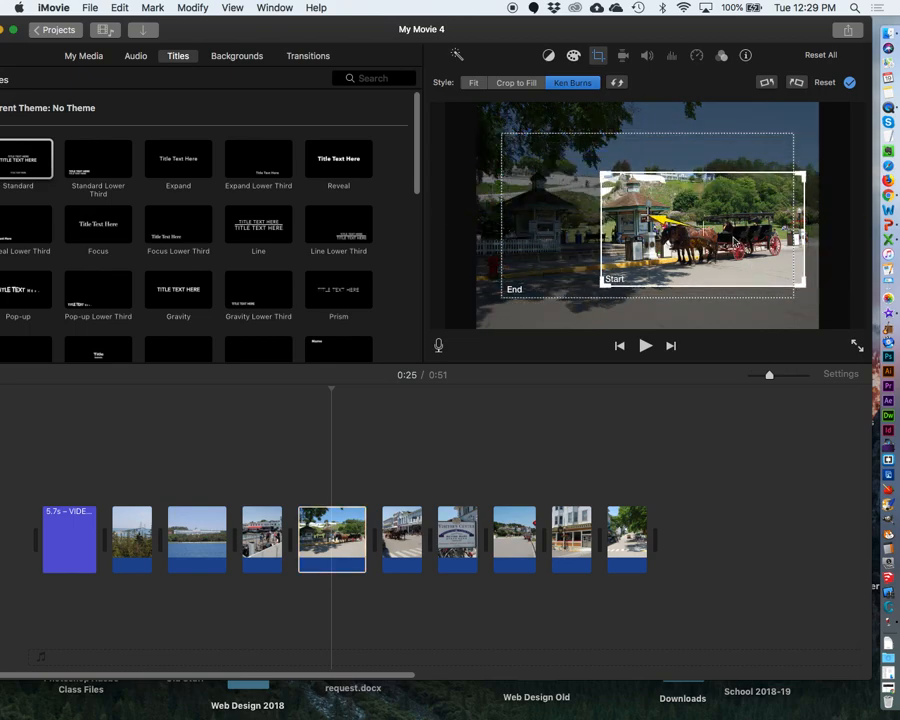
- Enlarge the carriage photo's Ken Burns End frame to span nearly the full photo width, shift it slightly up and close the crop controls
left_click(506, 135)
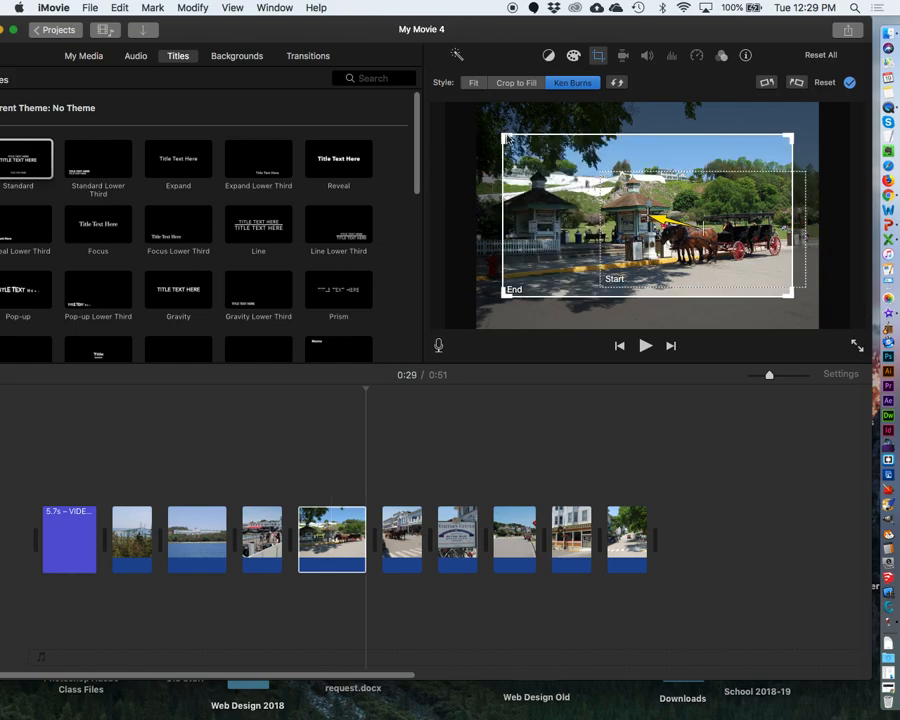
left_click_drag(506, 135, 478, 122)
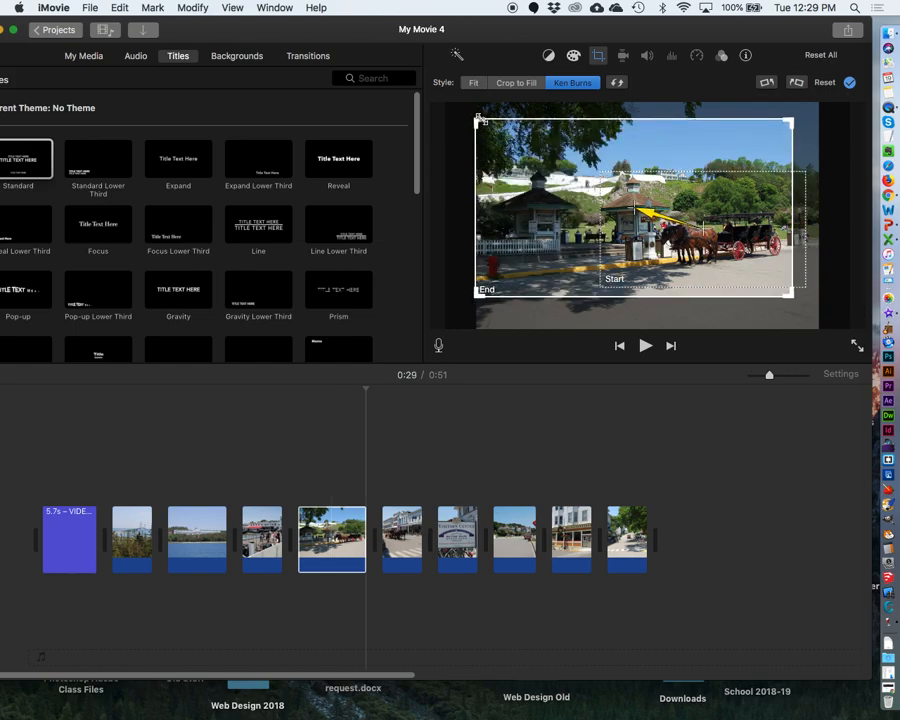
left_click_drag(787, 297, 809, 321)
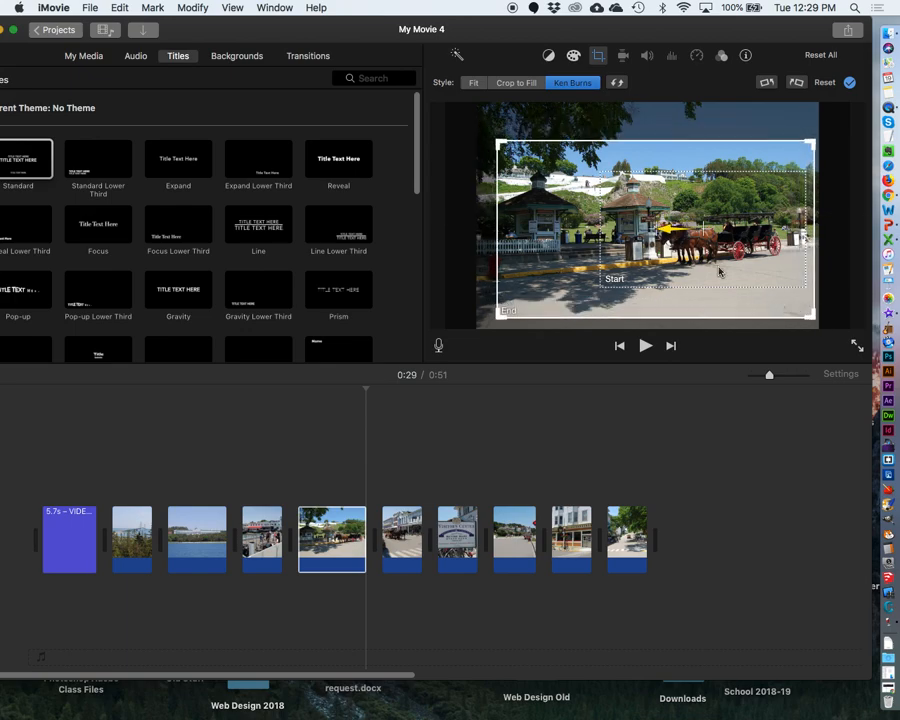
left_click_drag(488, 137, 481, 127)
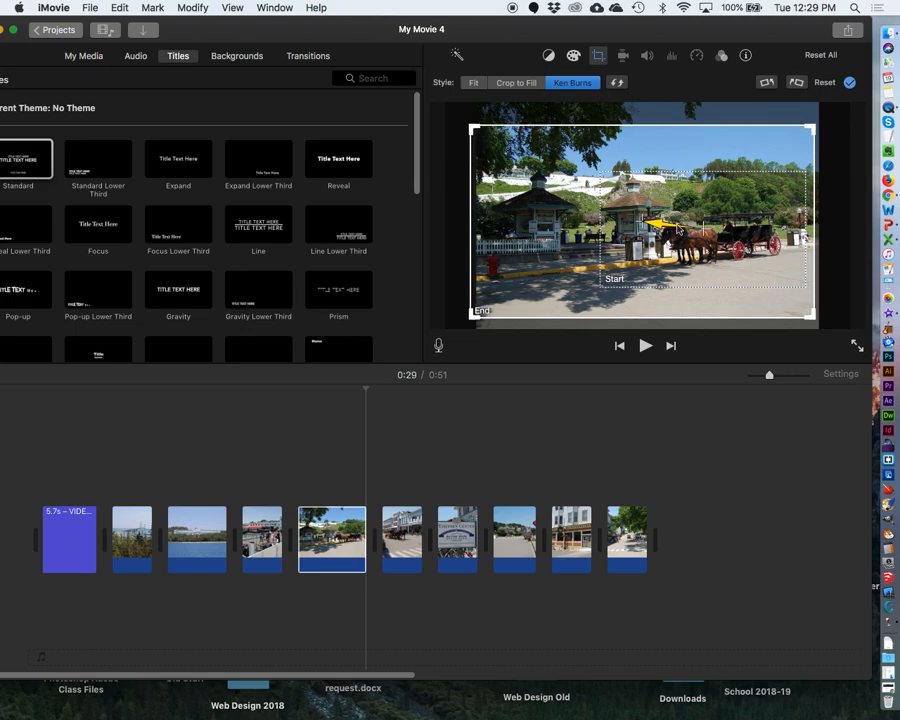
left_click_drag(536, 193, 536, 184)
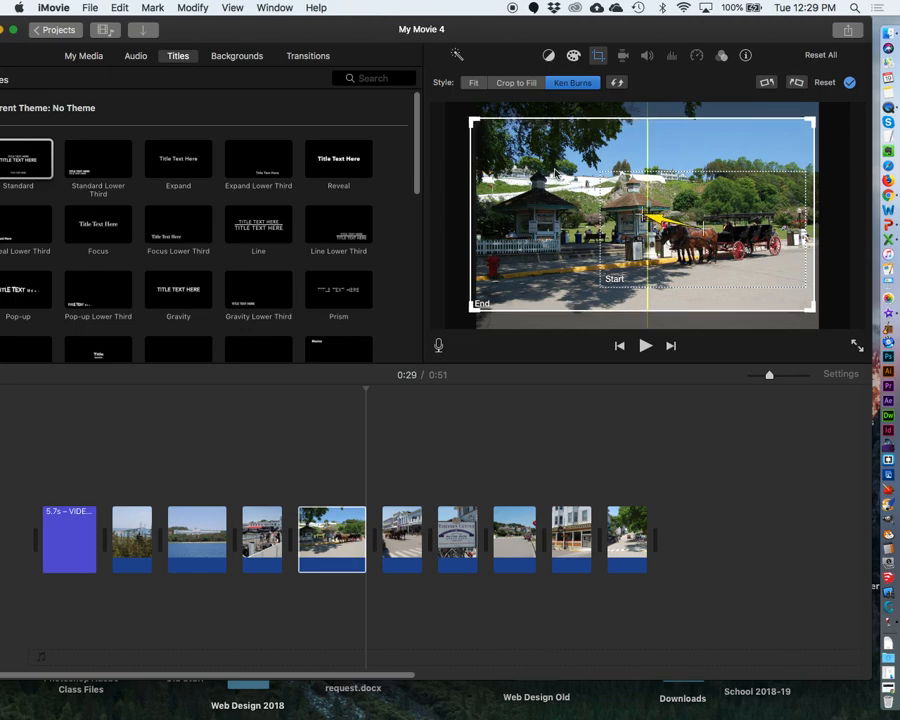
left_click(597, 56)
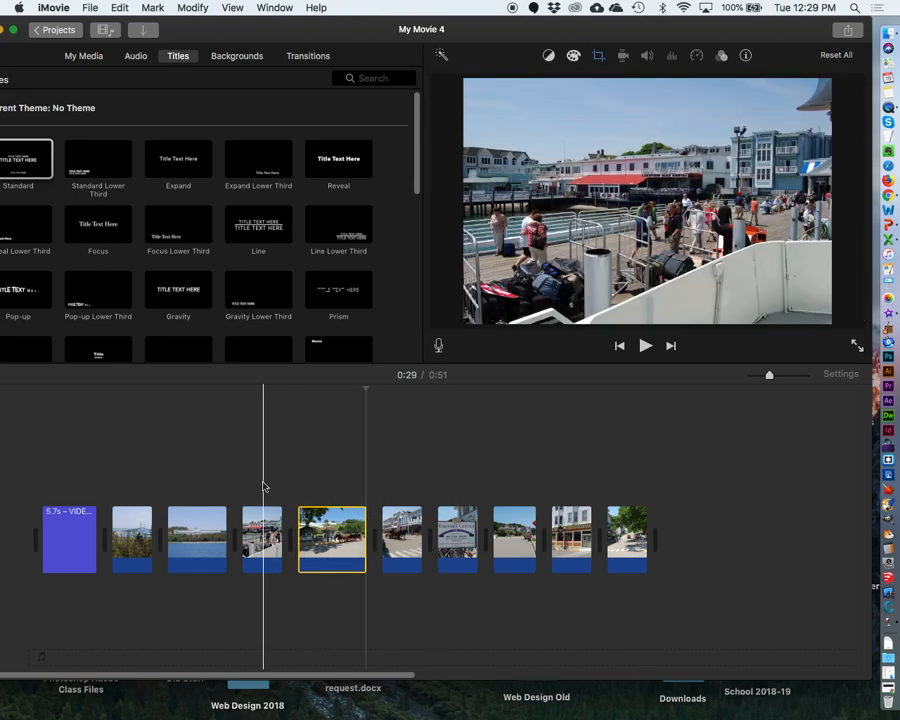
- Preview the carriage photo's Ken Burns movement and lengthen the photo to 9.6 s
key("space")
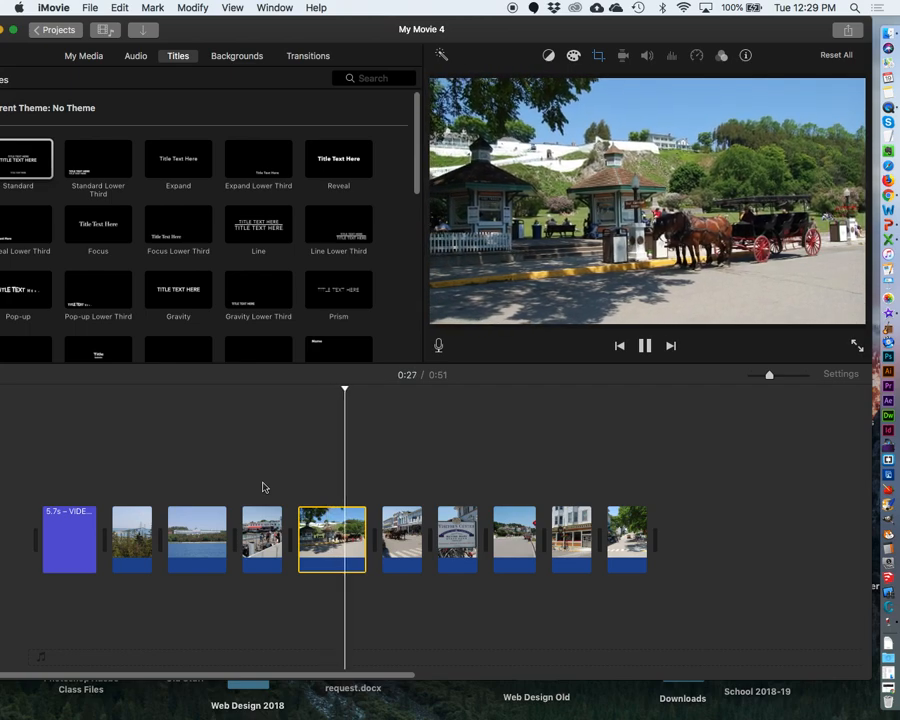
key("space")
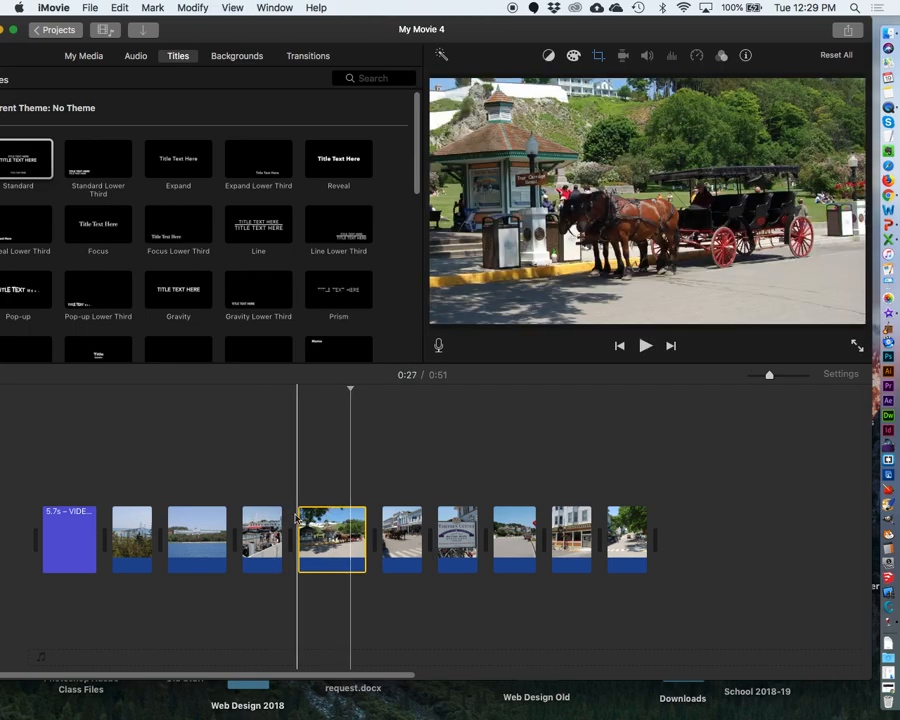
left_click_drag(359, 530, 369, 528)
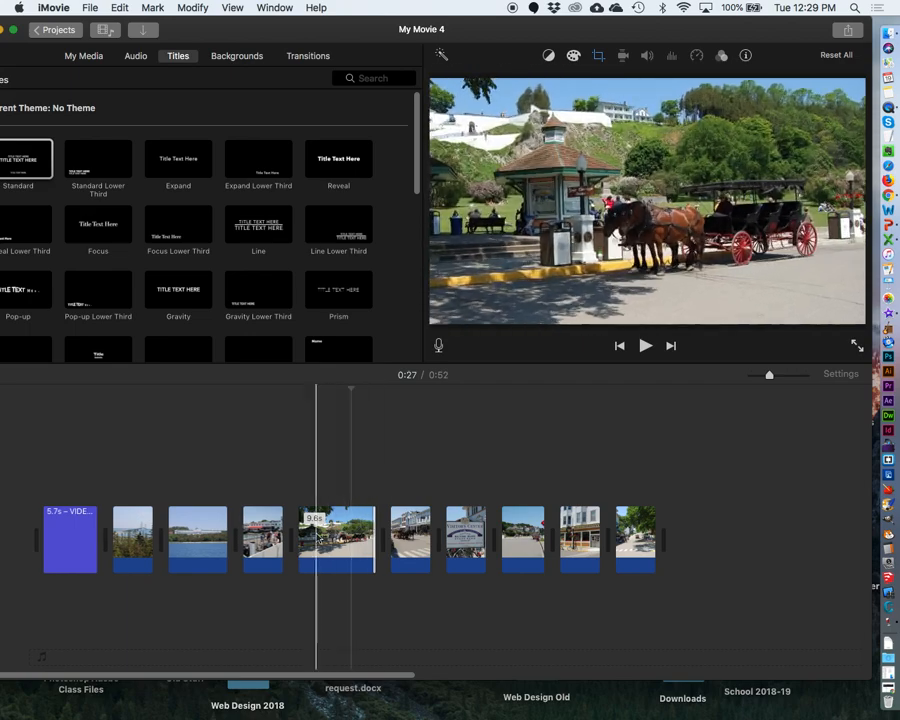
key("space")
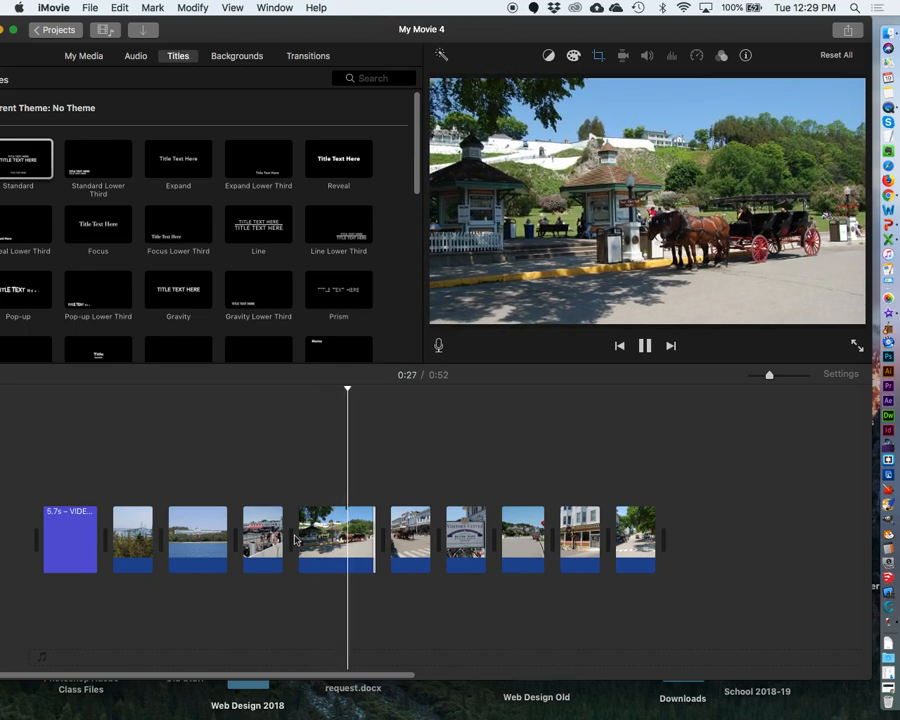
key("space")
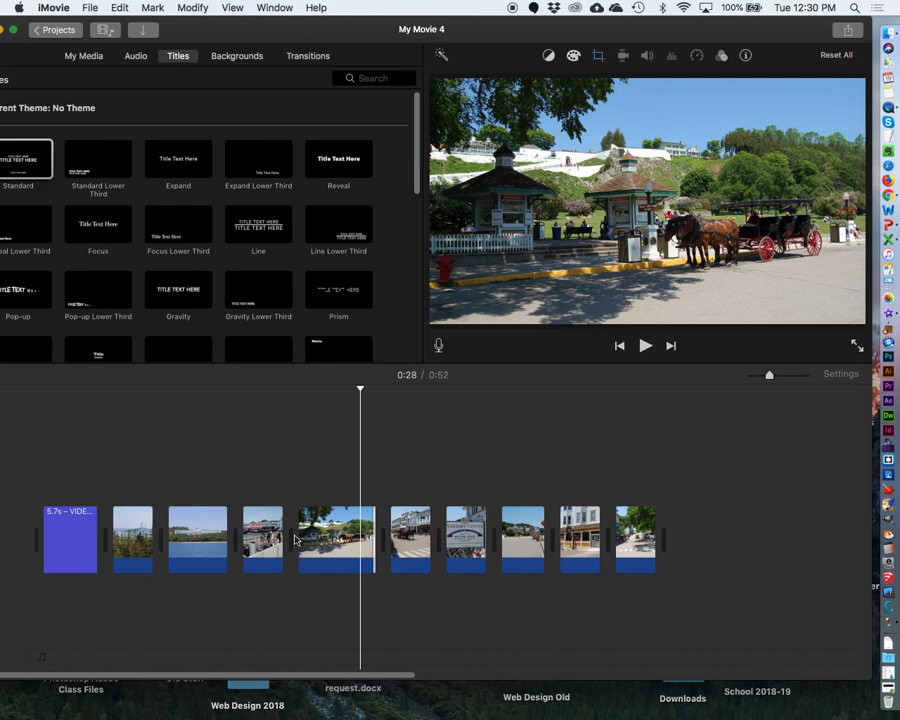
- Swap the carriage photo's Ken Burns Start and End frames, apply the change and play back the zoom toward the carriage
left_click(352, 538)
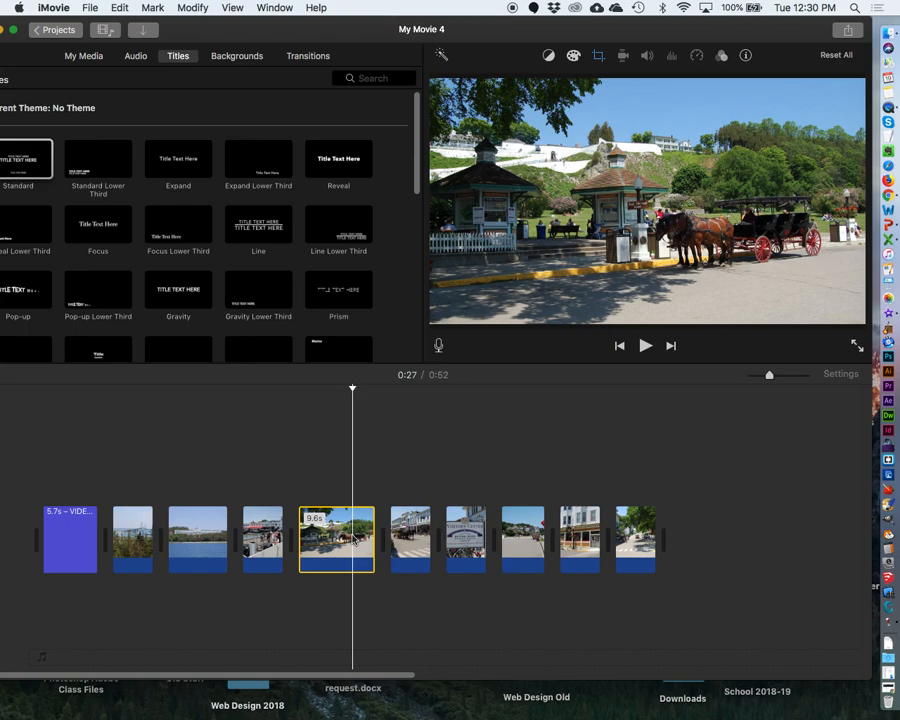
left_click(597, 56)
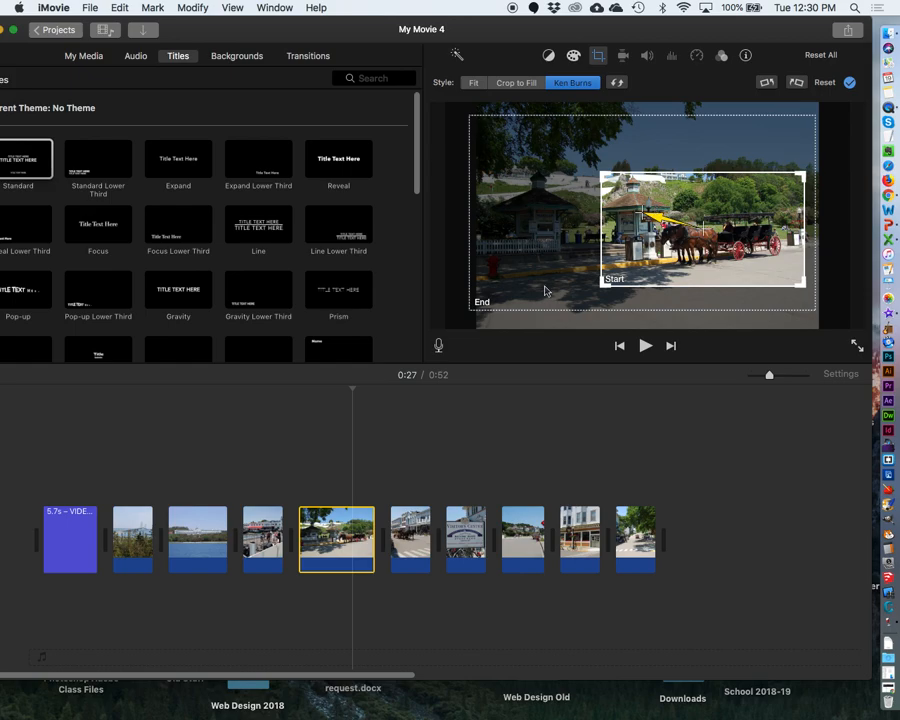
left_click(615, 86)
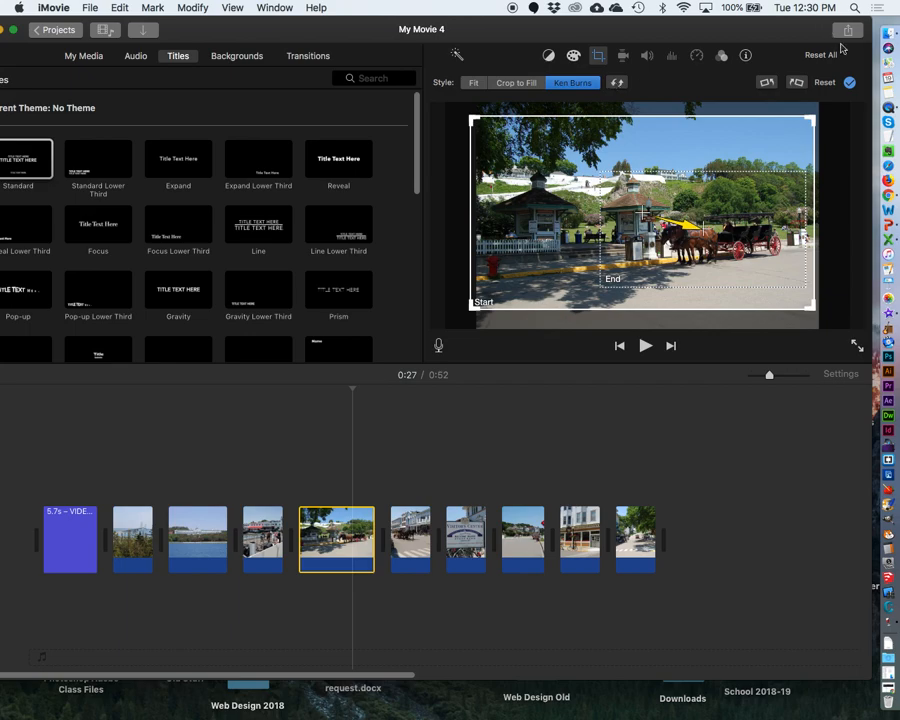
left_click(849, 84)
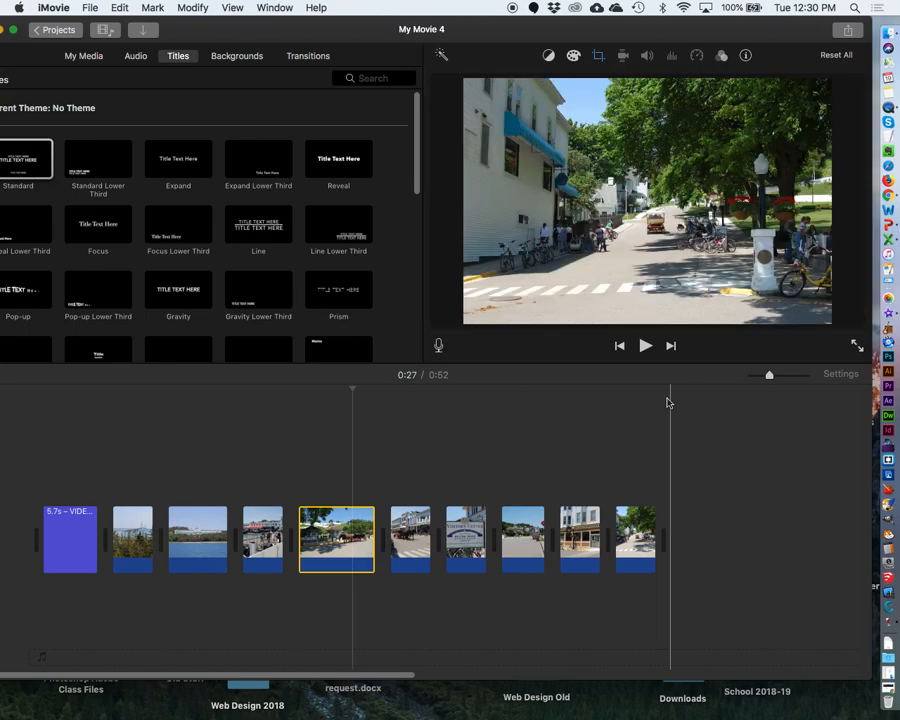
key("space")
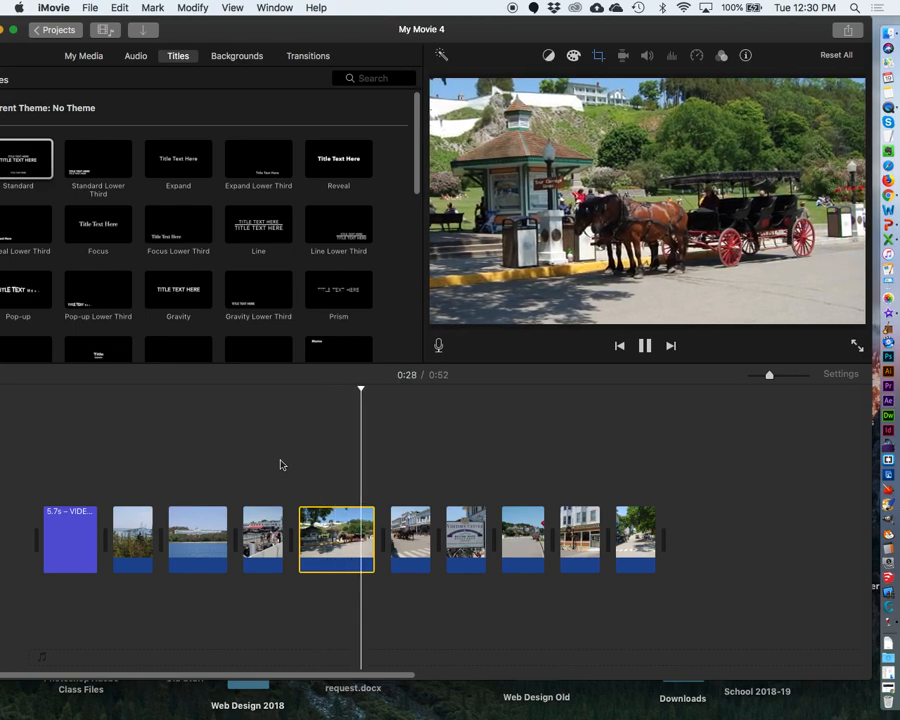
key("space")
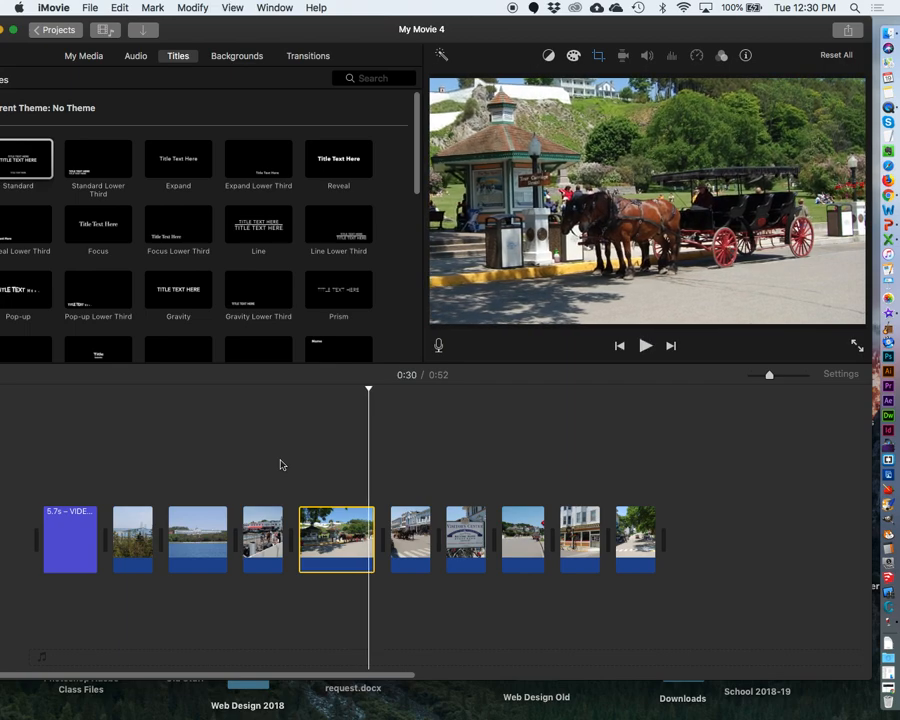
left_click(638, 546)
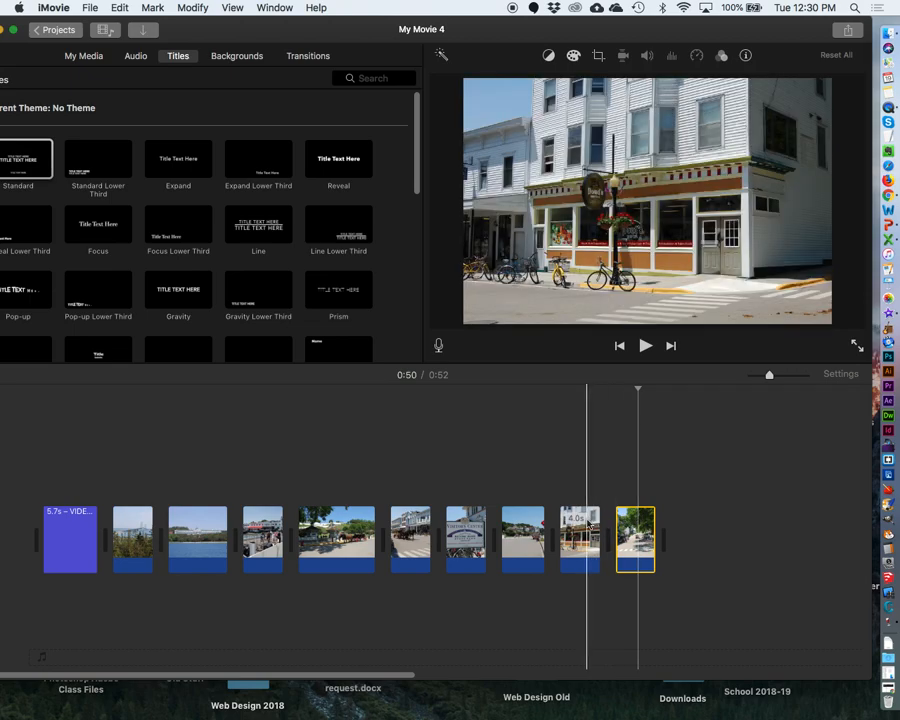
left_click(590, 526)
left_click(518, 521)
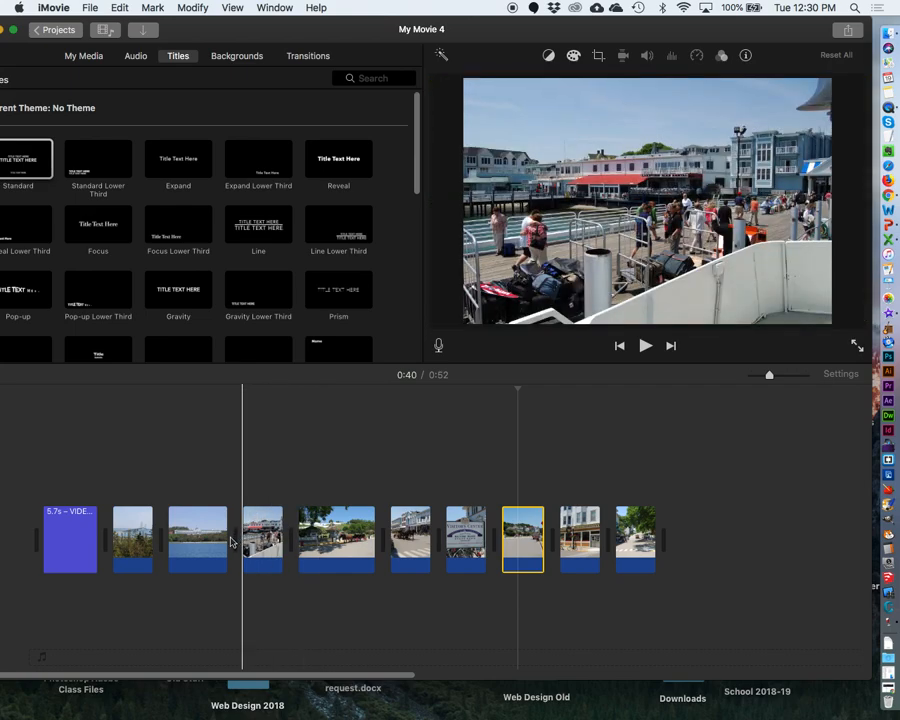
- Shrink the white hotel photo's Ken Burns Start frame and align it with the photo's left edge, level with the End frame
left_click(211, 528)
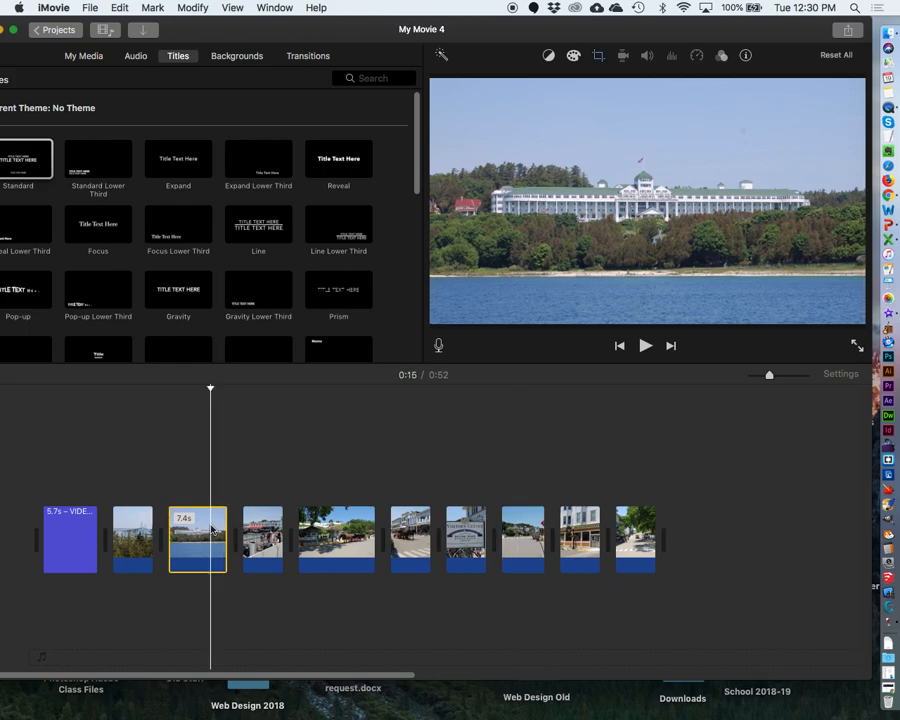
left_click(600, 57)
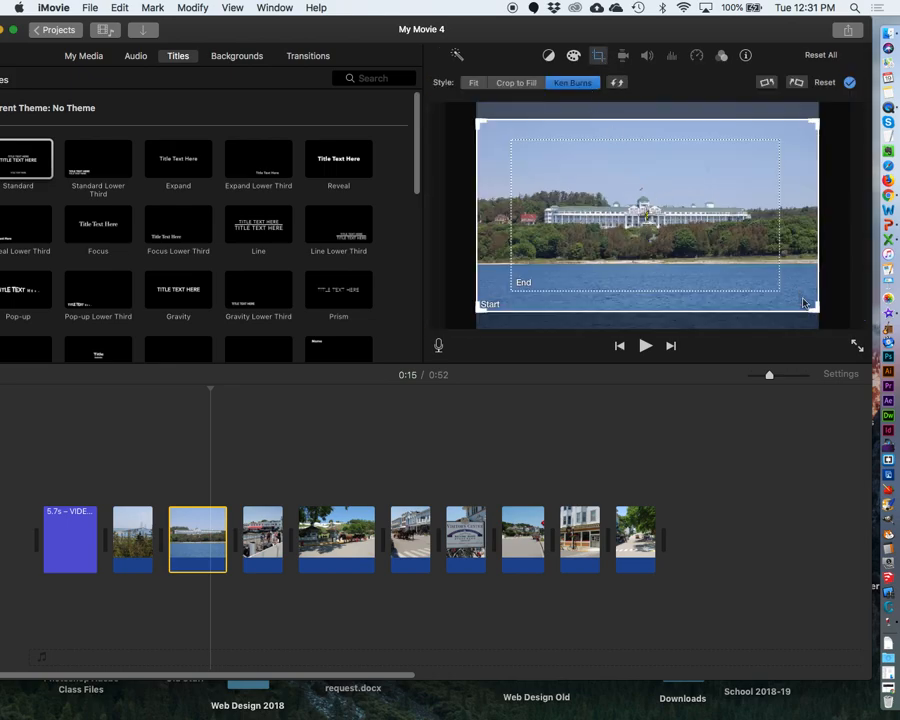
left_click_drag(812, 307, 738, 261)
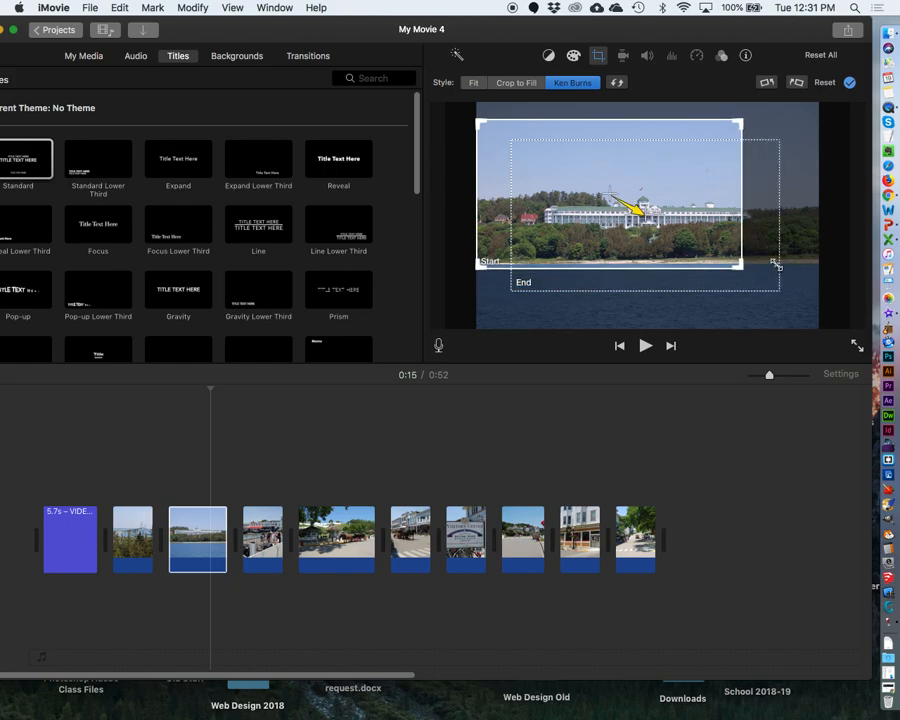
left_click_drag(721, 188, 748, 210)
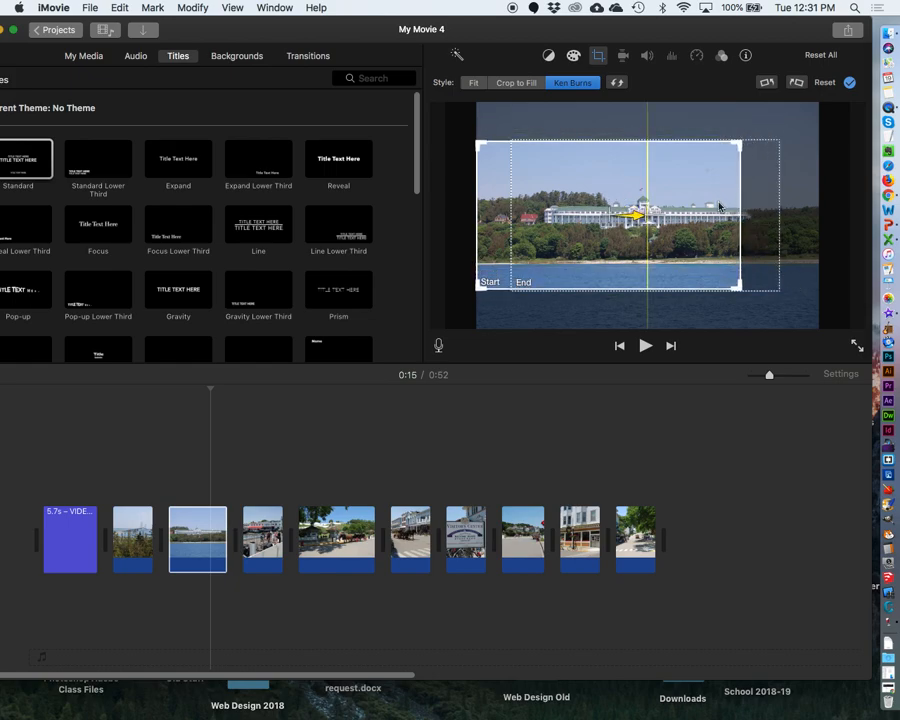
- Move the hotel photo's Ken Burns End frame to the photo's right edge, apply it and play back the horizontal pan
left_click(768, 200)
left_click_drag(720, 205, 757, 205)
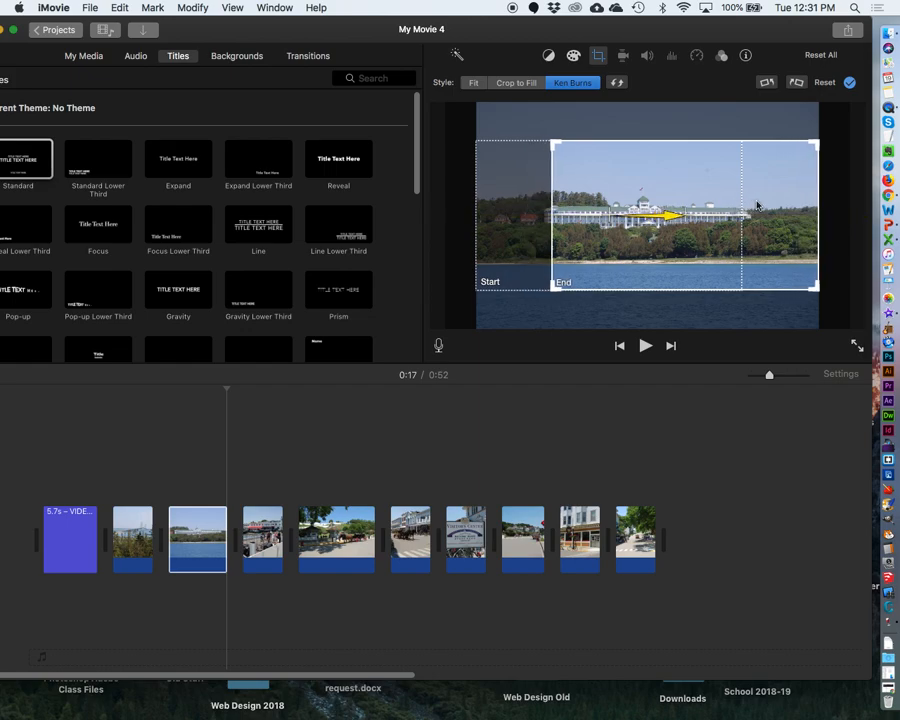
left_click(849, 83)
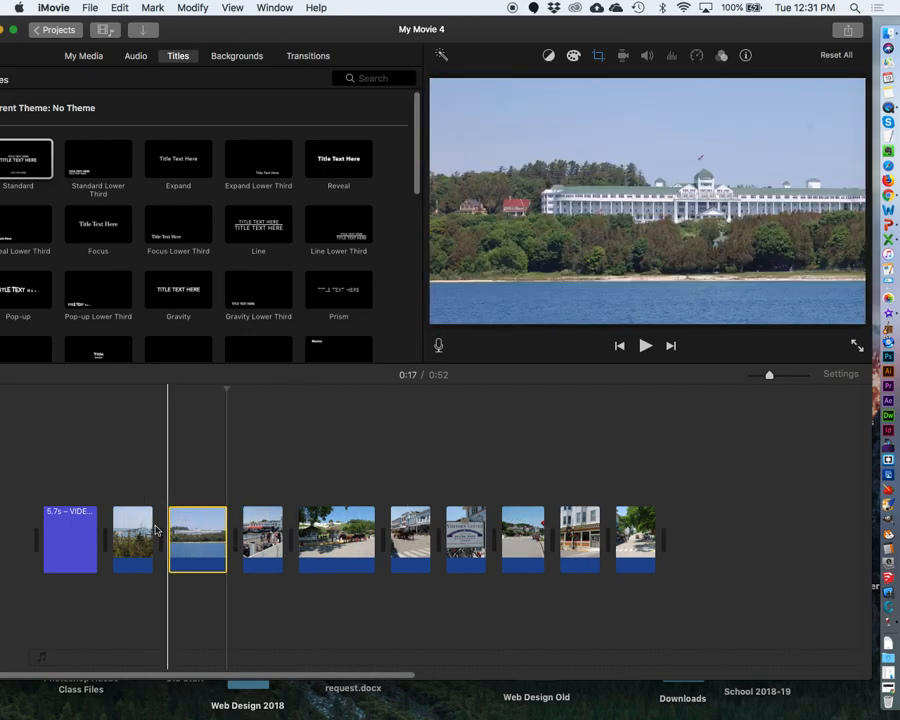
key("space")
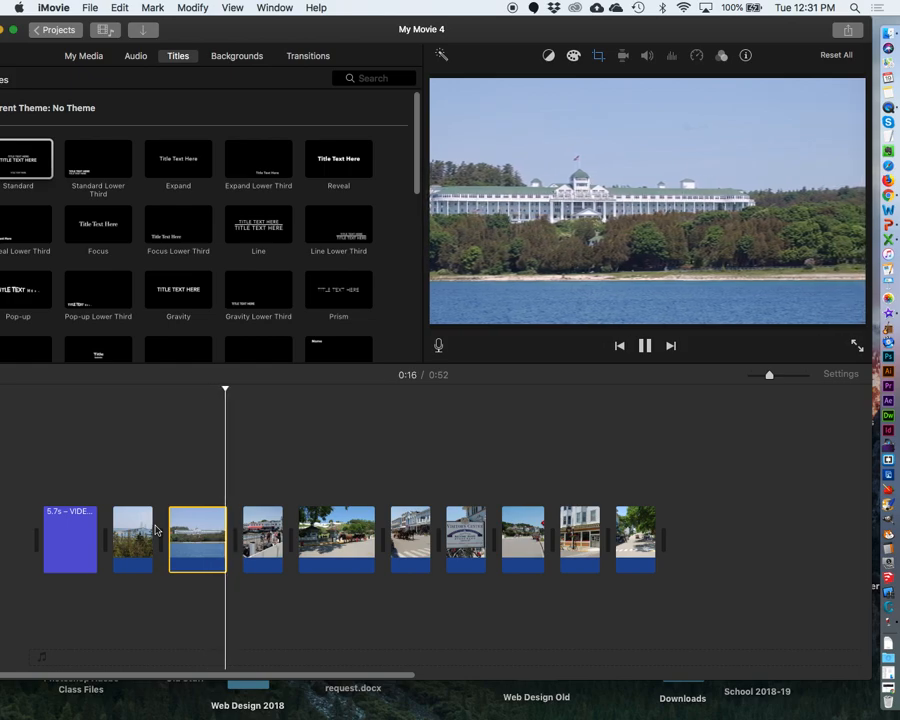
- Stop the playback and compare the Crop to Fill and Ken Burns styles on the Visitor's Center sign photo, ending on Ken Burns
key("space")
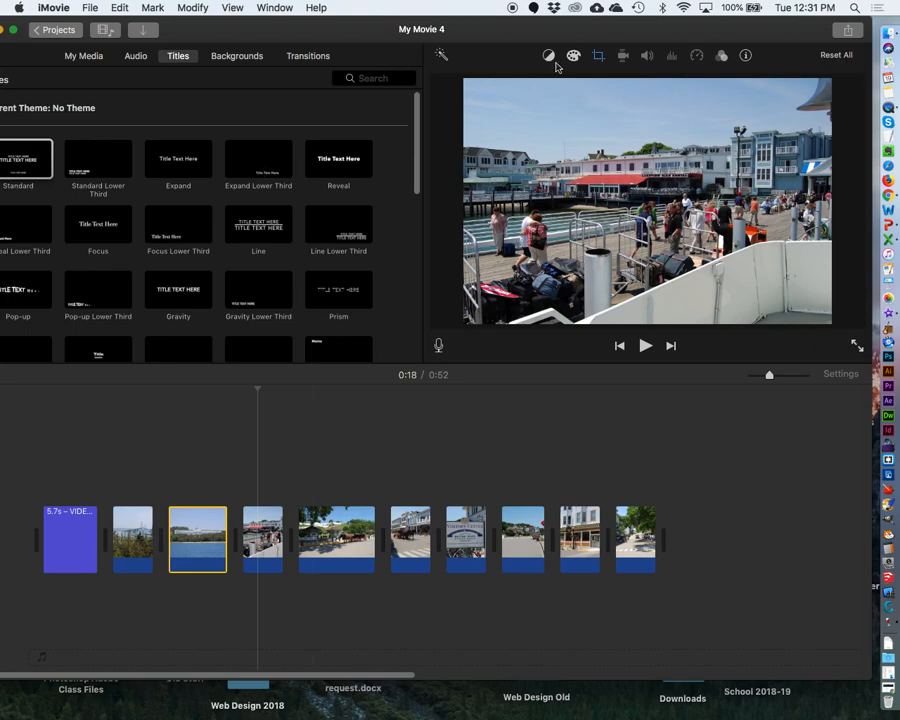
left_click(335, 535)
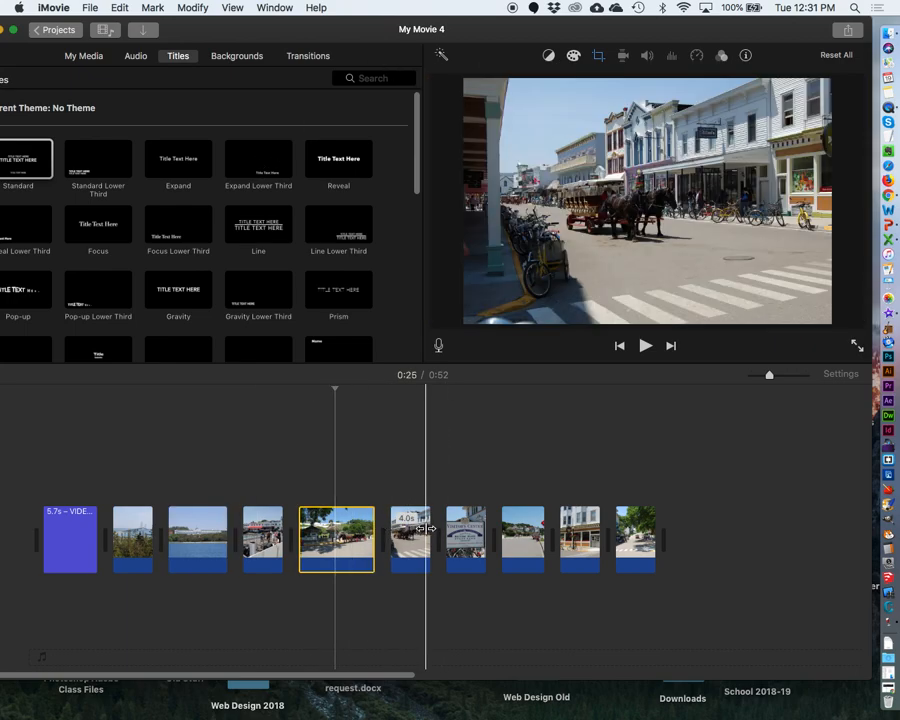
left_click(456, 535)
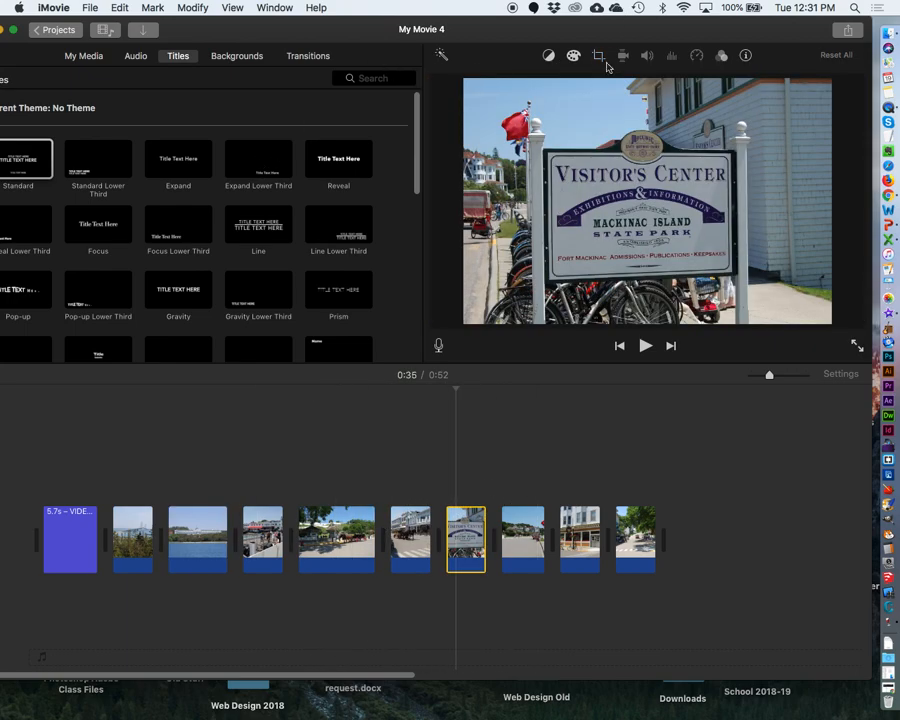
left_click(598, 57)
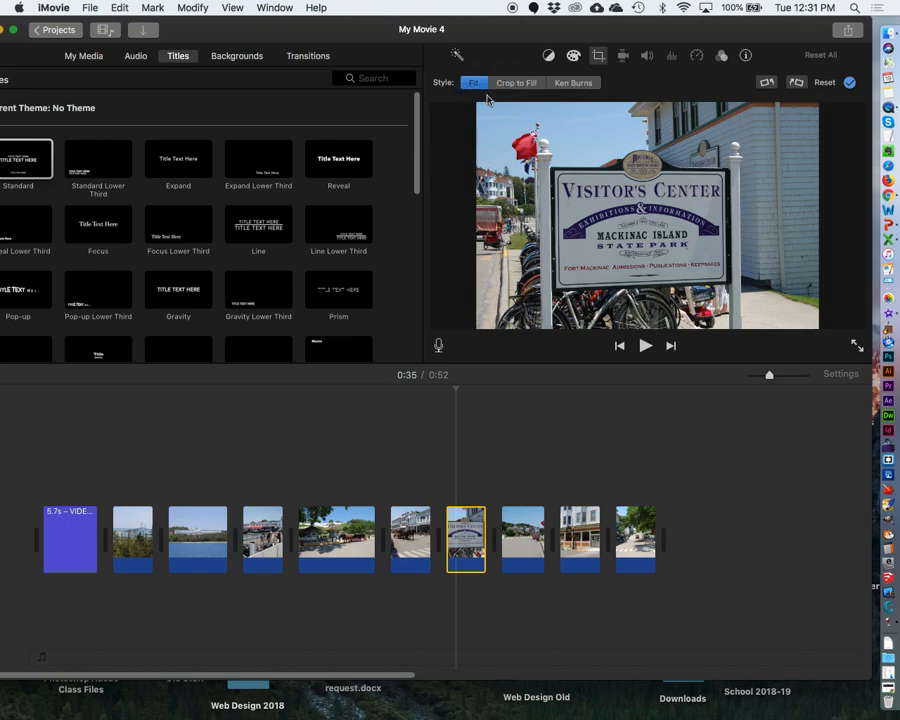
left_click(510, 84)
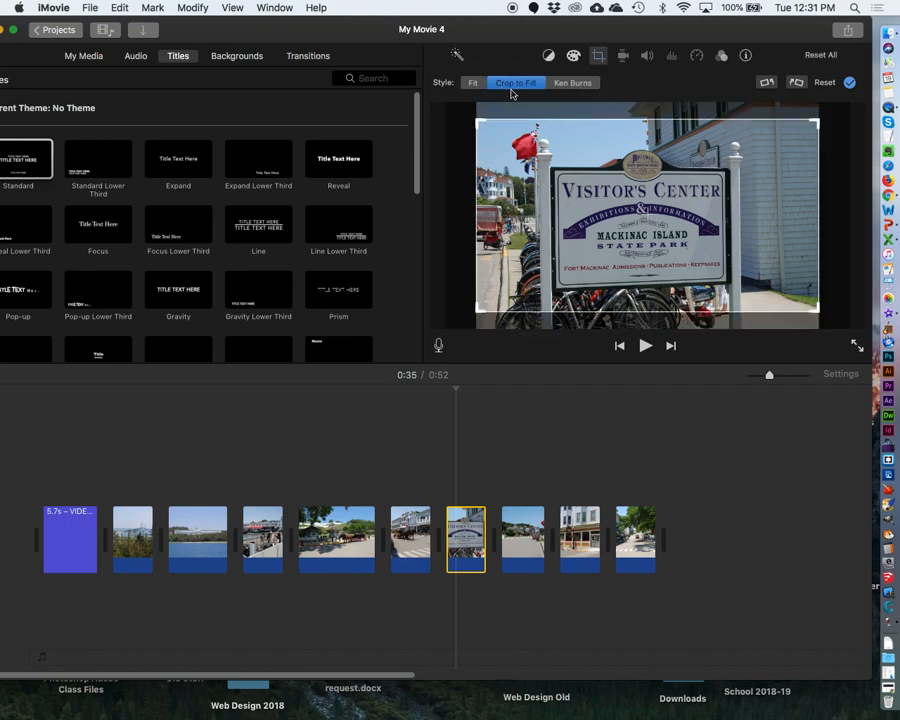
left_click(570, 83)
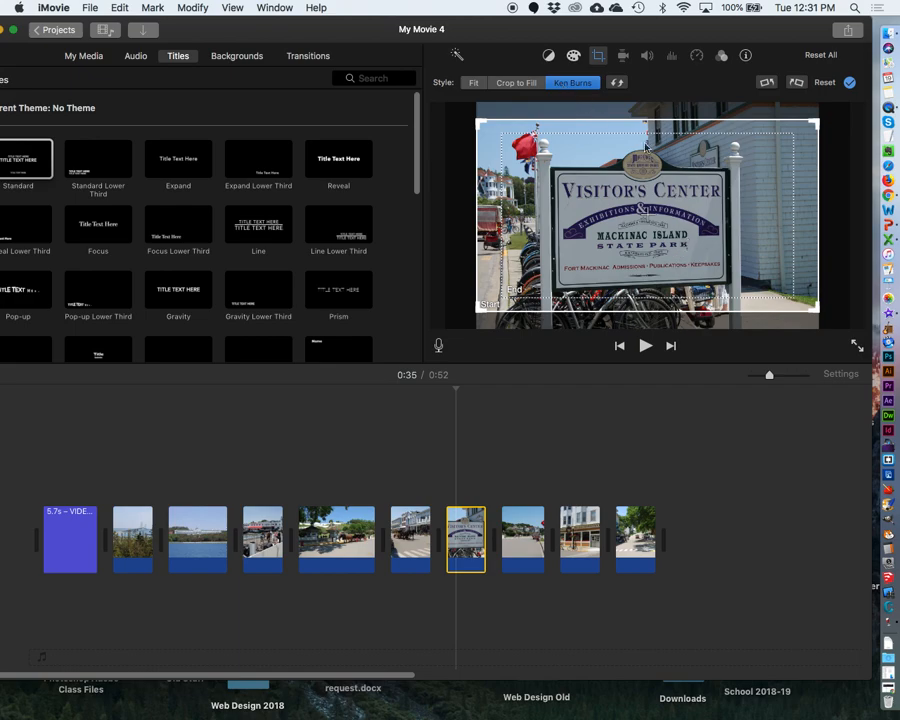
left_click(519, 86)
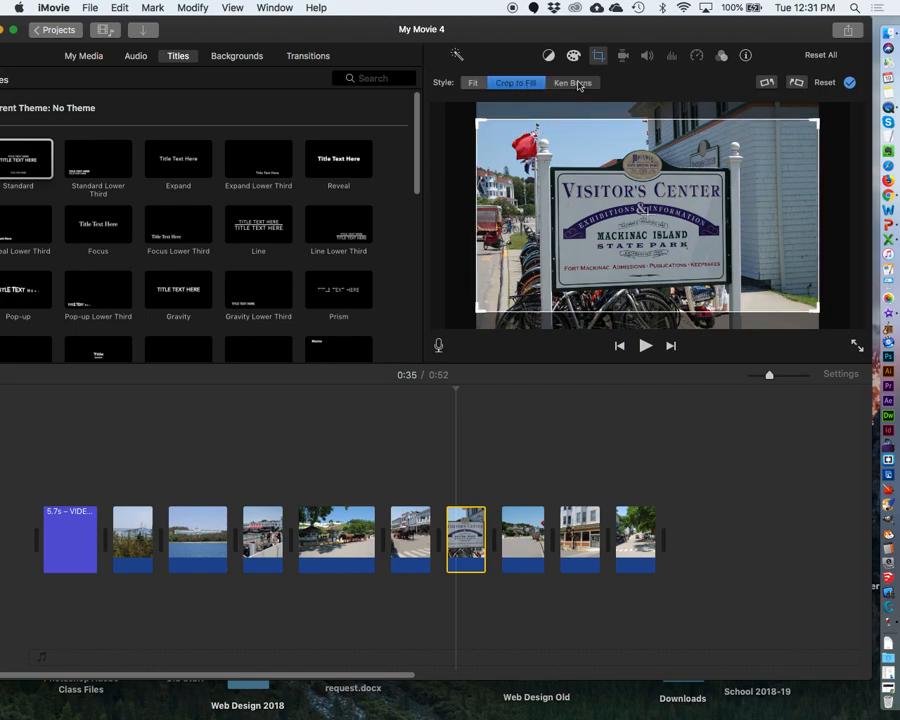
left_click(578, 85)
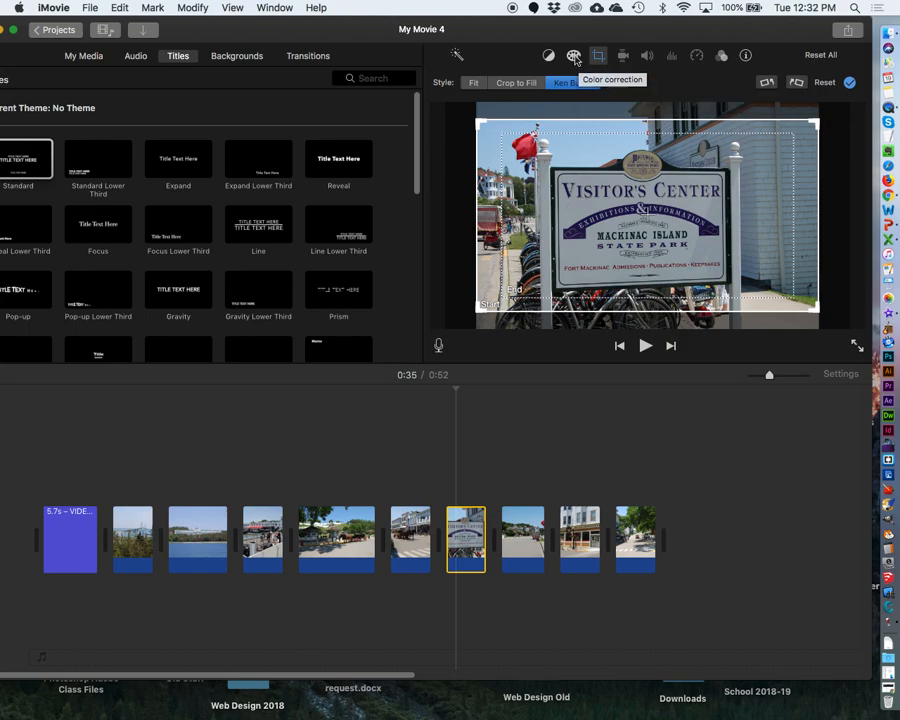
- Slightly darken the highlights of the Visitor's Center sign photo with color correction and deselect the photo
left_click(574, 57)
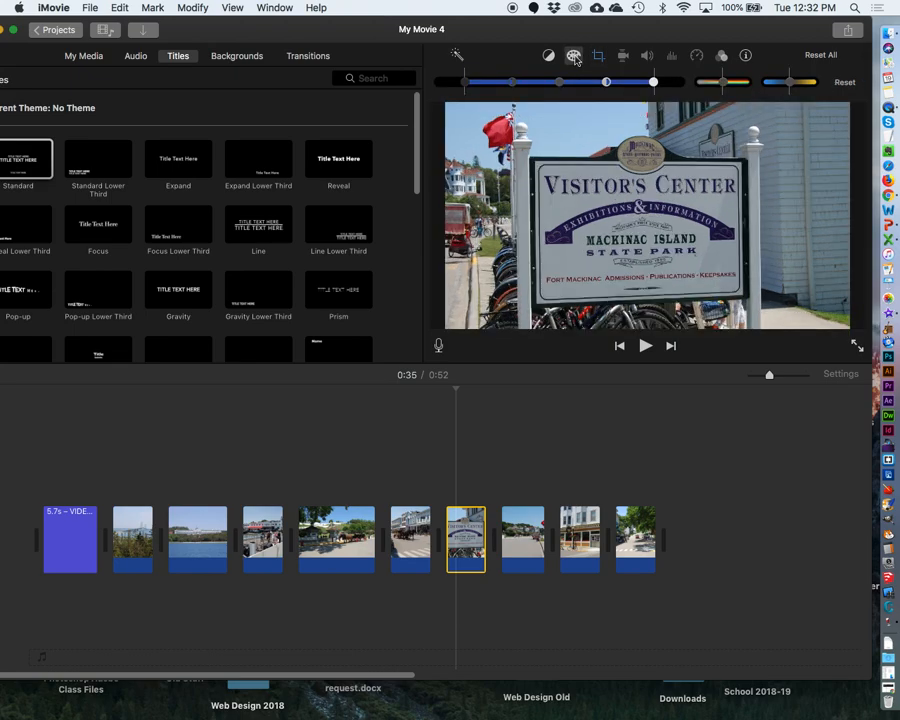
left_click_drag(607, 83, 650, 84)
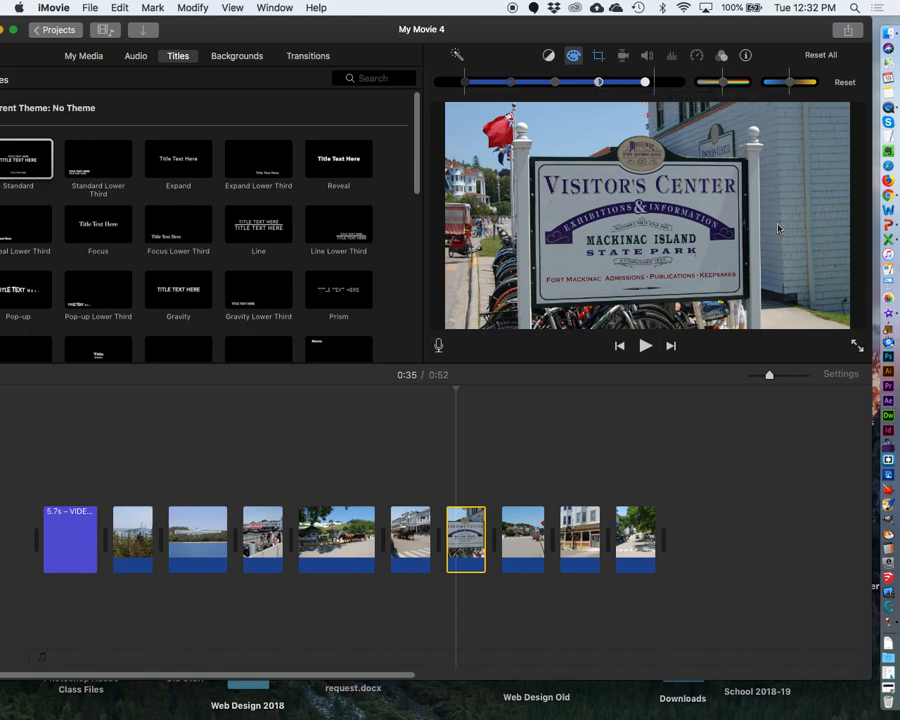
left_click(800, 480)
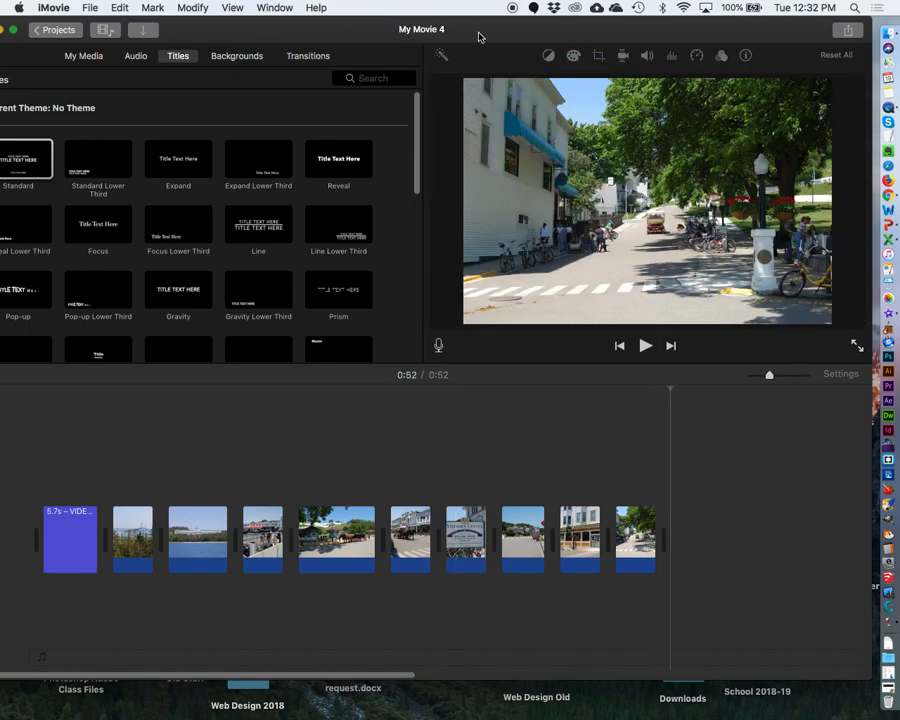
- Add an Expand title after the last photo in the timeline and lengthen it to 6.2 s
left_click_drag(493, 29, 501, 27)
left_click_drag(410, 35, 450, 30)
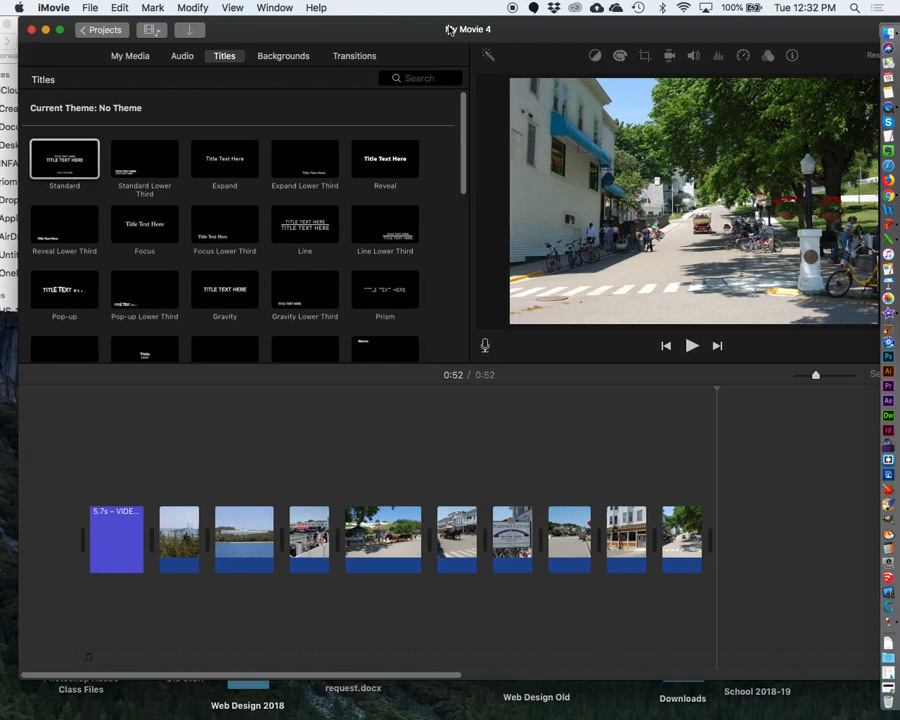
left_click_drag(228, 160, 796, 524)
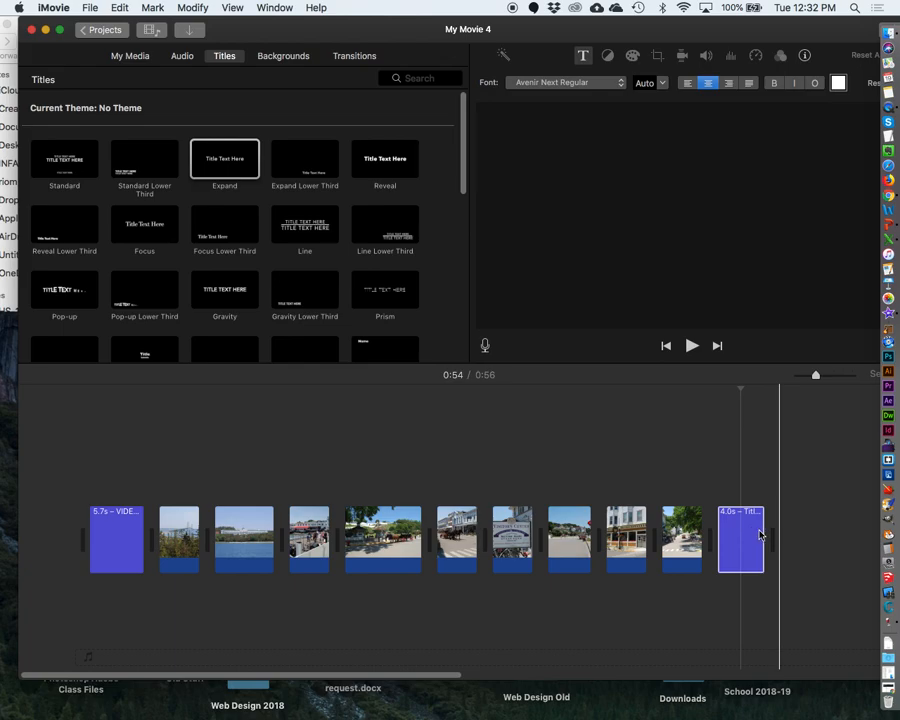
left_click_drag(755, 536, 780, 535)
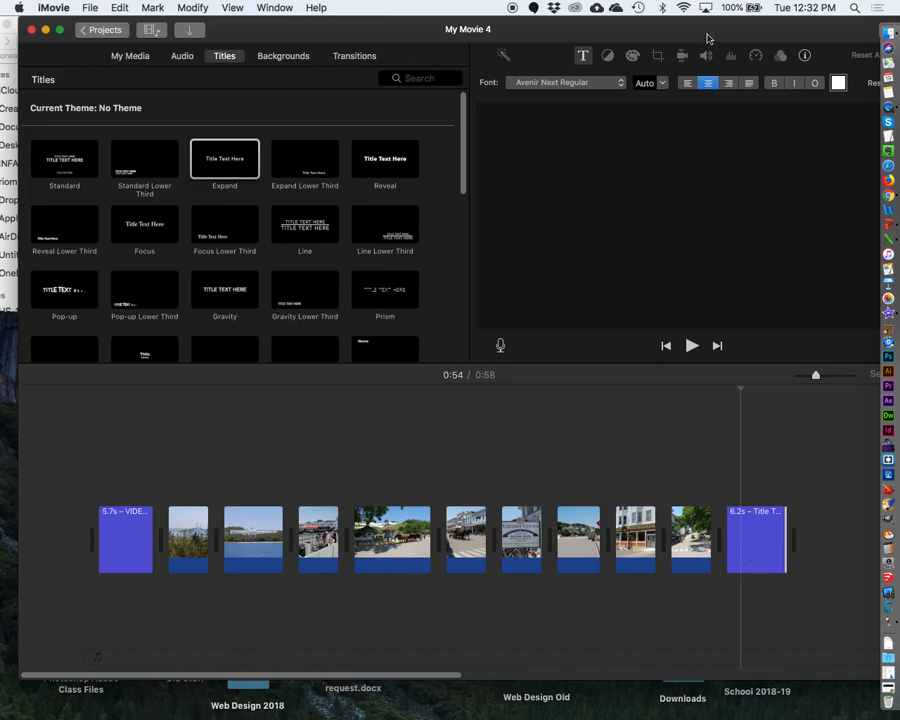
- Replace the closing title's text with The End and make it bold and outlined, keeping the font size on Auto
left_click_drag(707, 39, 680, 31)
double_click(730, 530)
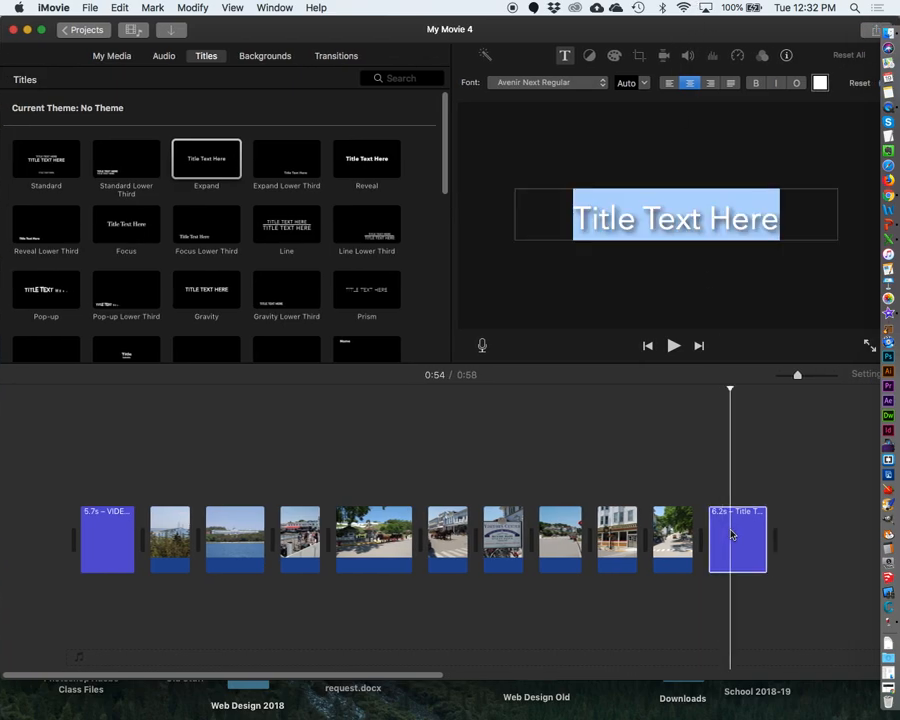
type("The End")
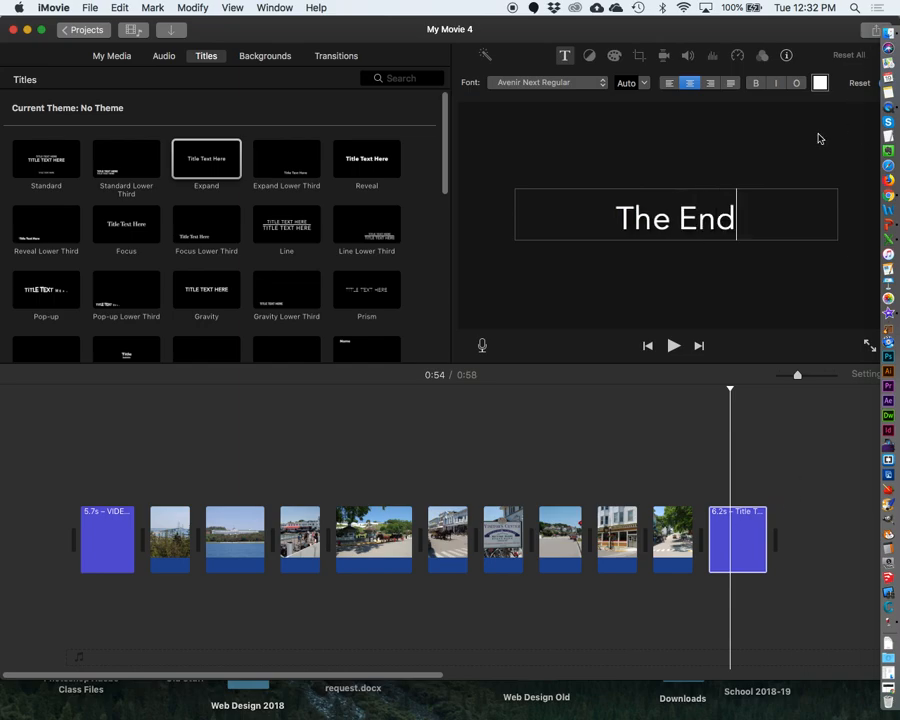
left_click(796, 83)
left_click(757, 84)
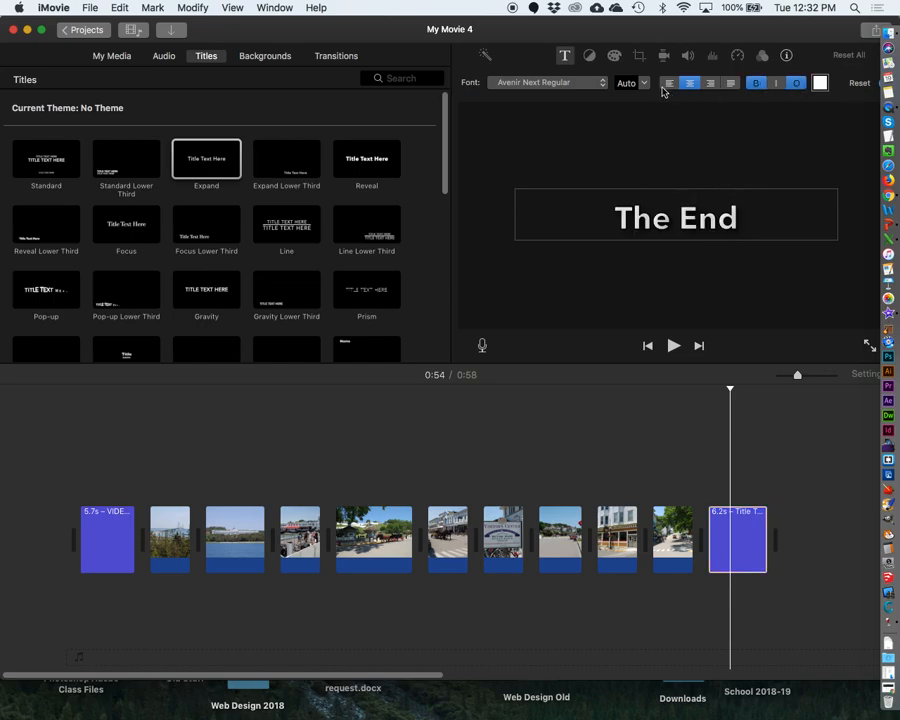
left_click(638, 83)
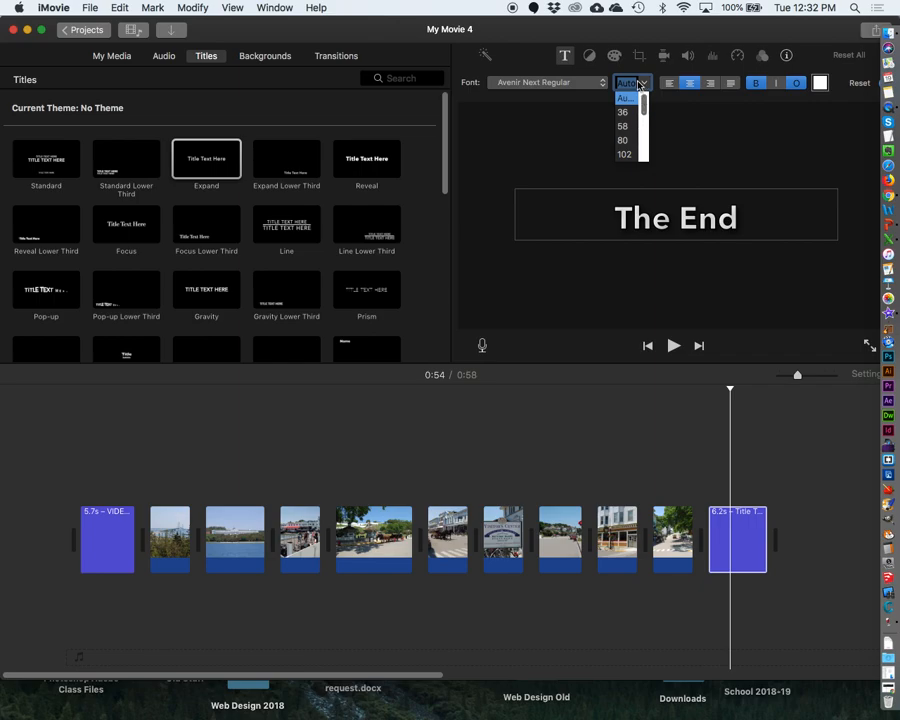
left_click(638, 83)
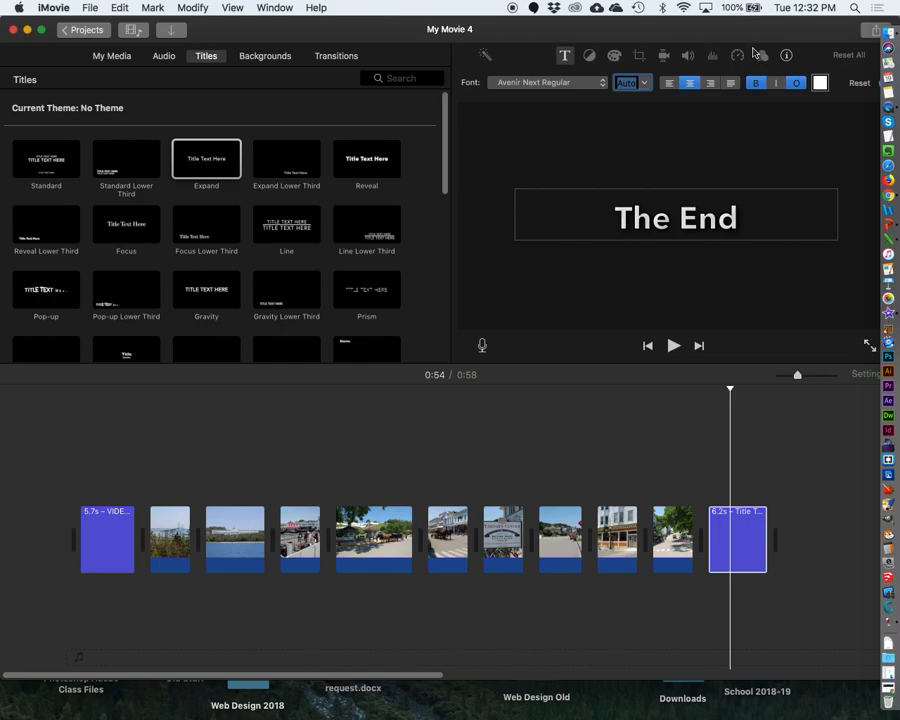
left_click_drag(773, 40, 748, 38)
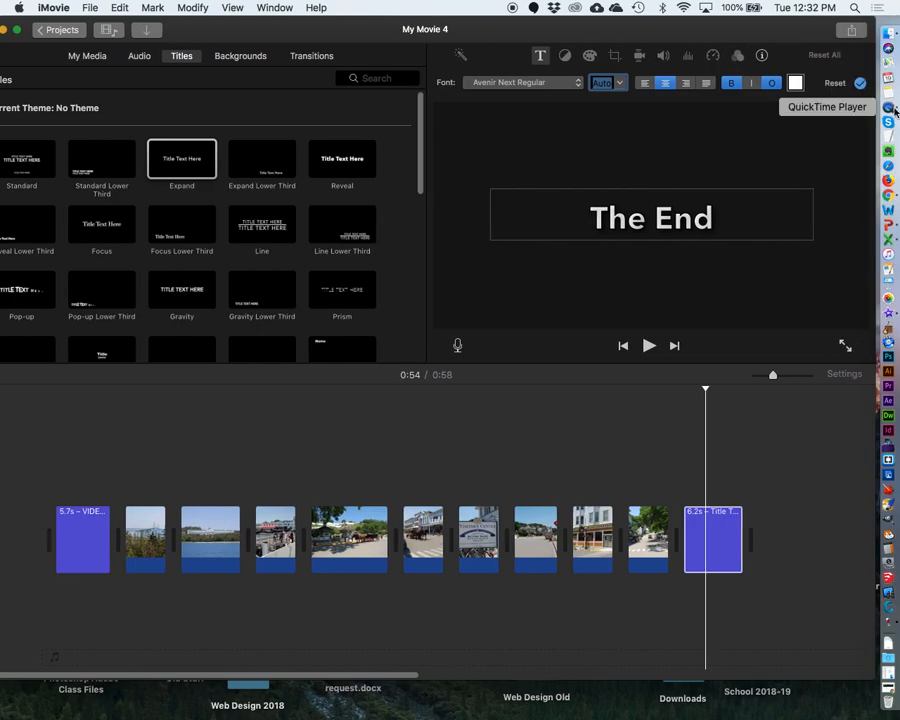
- Switch to Toast 14 Titanium, view the DVD-Video project options and close its window
left_click(887, 443)
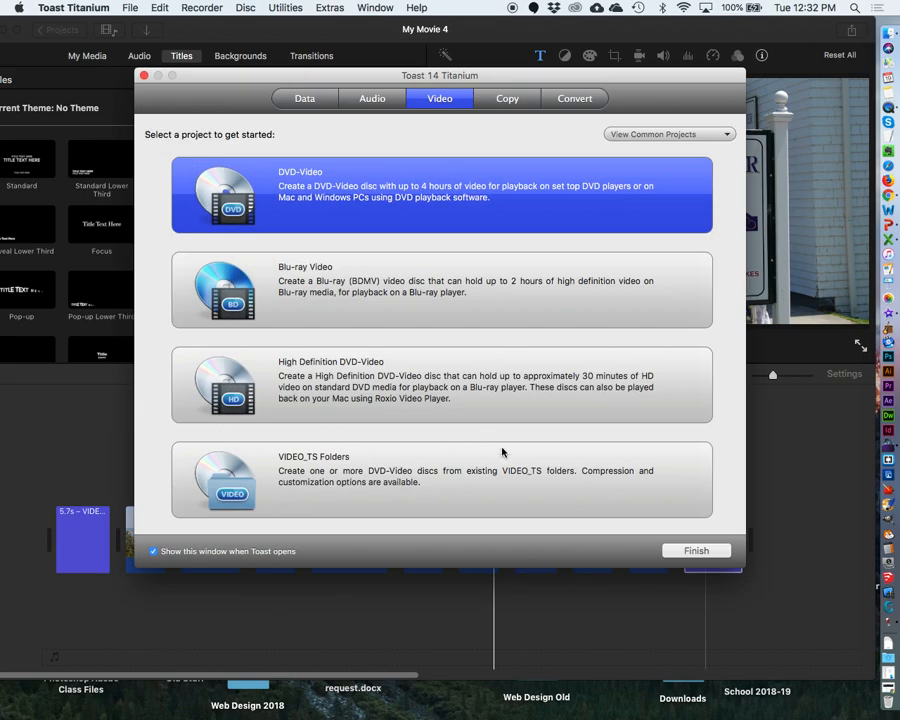
left_click(697, 554)
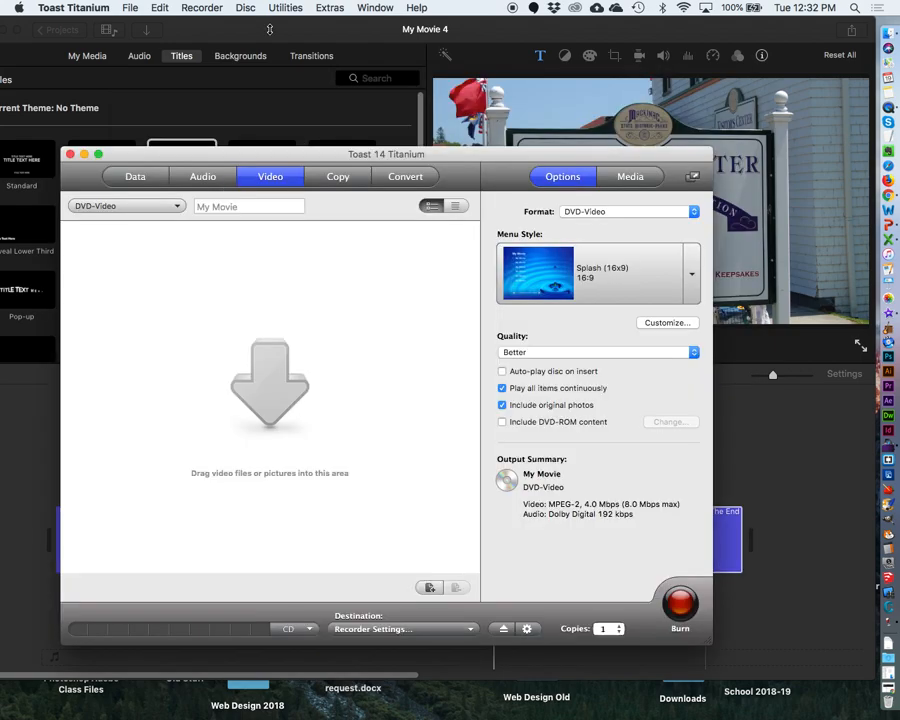
left_click(70, 156)
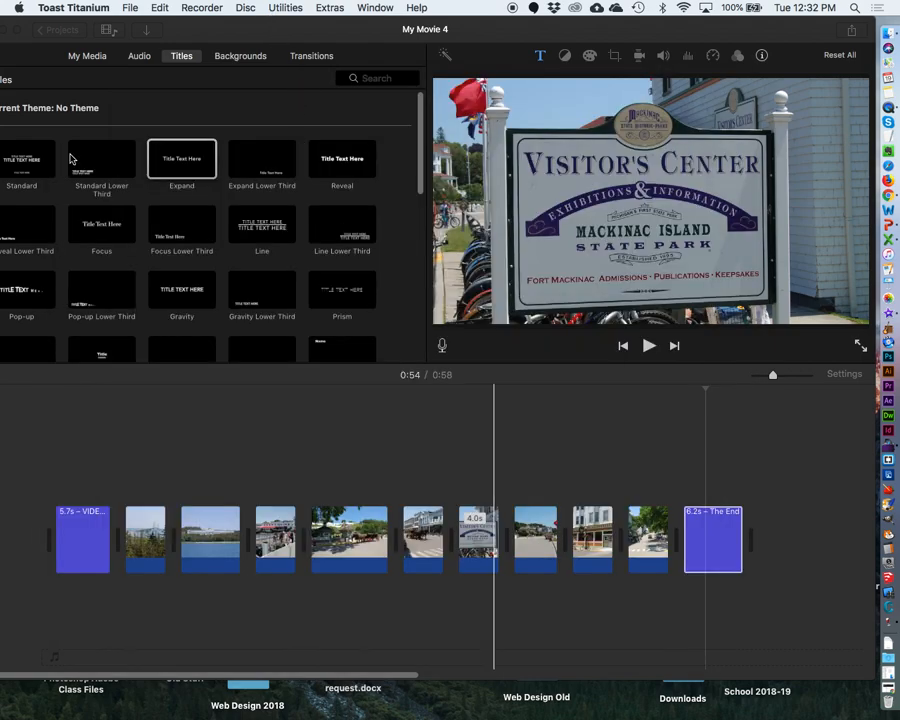
- Return to iMovie and look over the available transitions and the project's imported photos
double_click(330, 26)
left_click(361, 57)
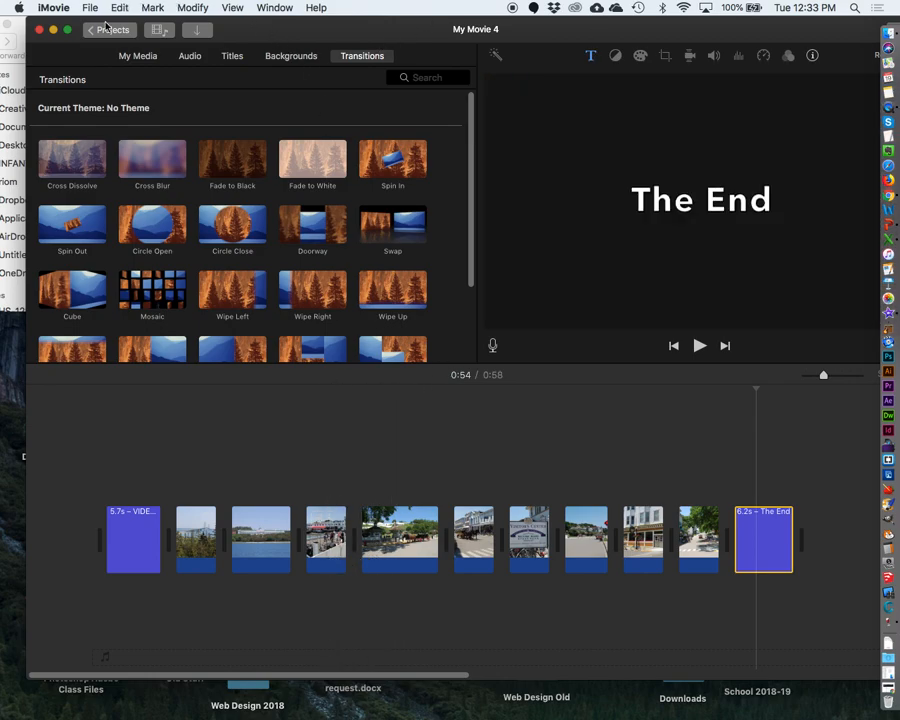
left_click(152, 60)
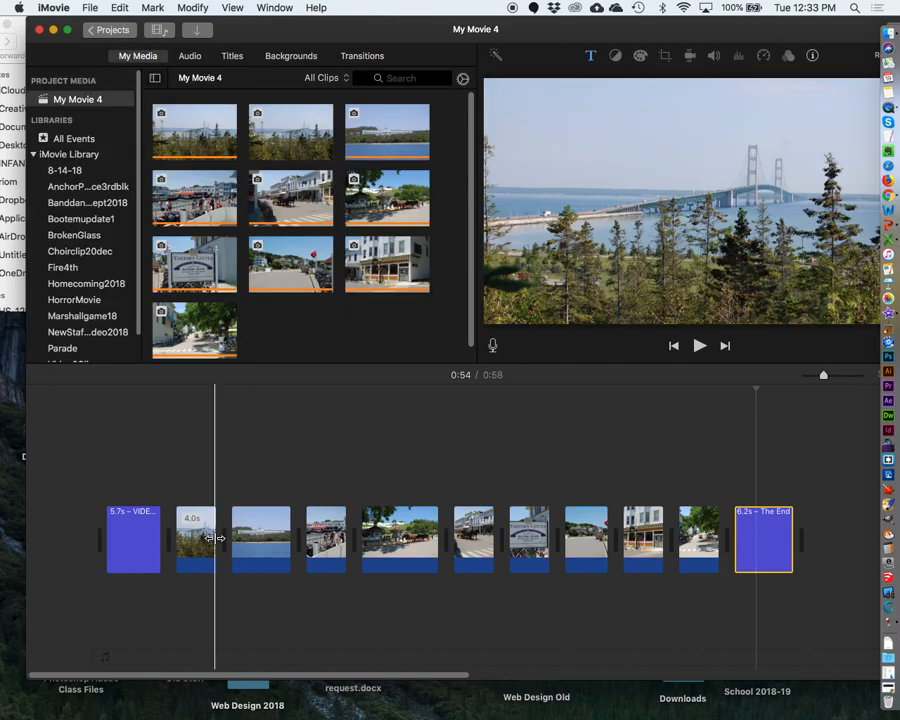